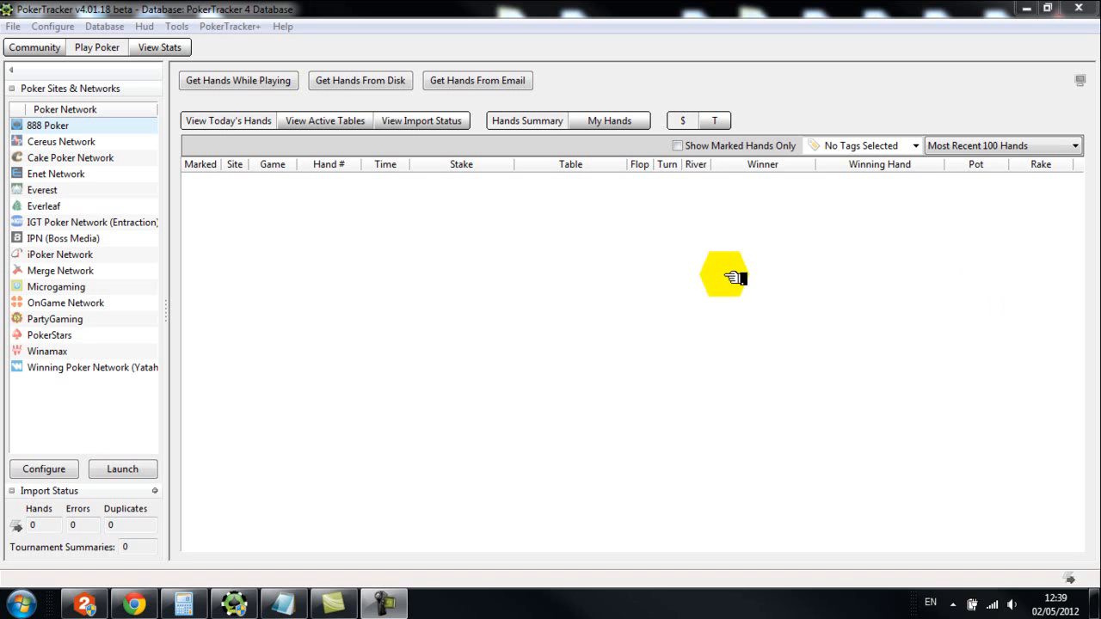
Switch to the statistics view and open the HUD profile editor
click(149, 48)
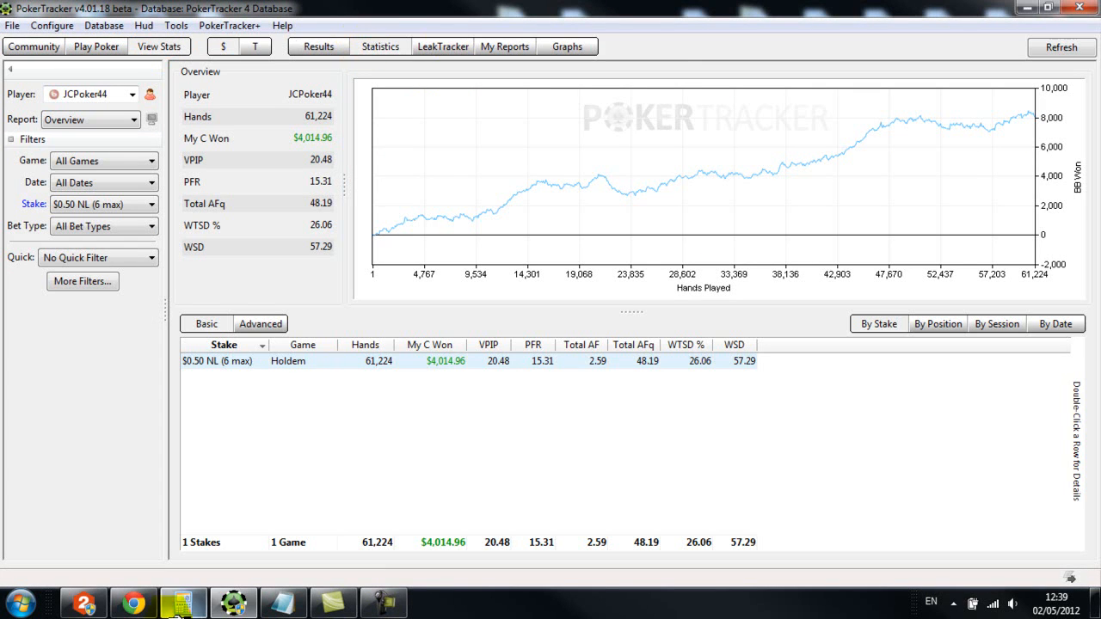
click(143, 26)
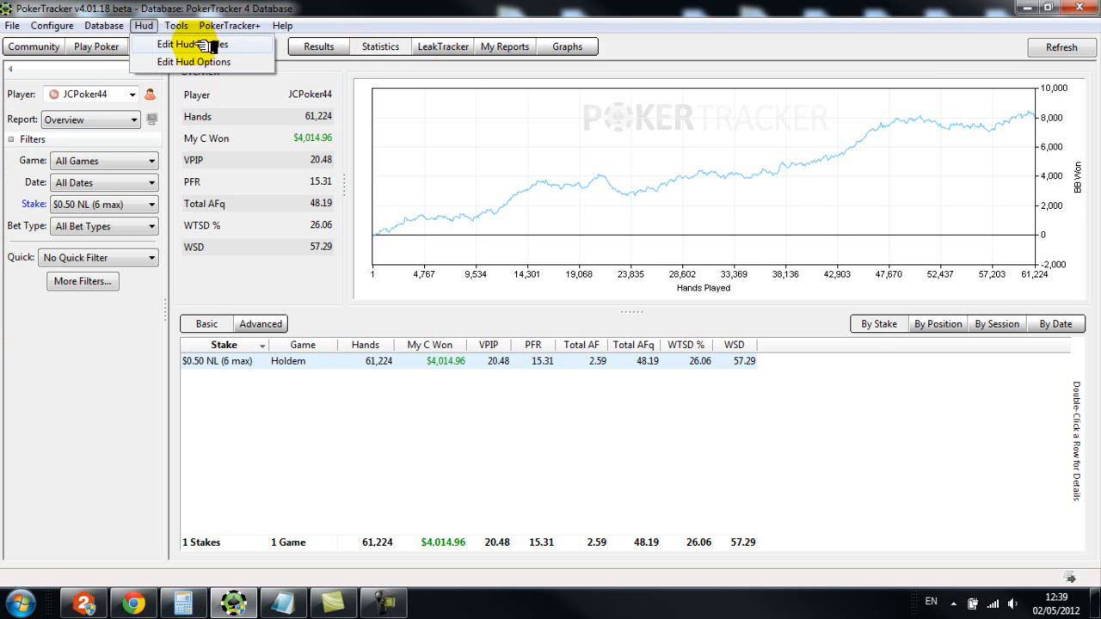
click(209, 45)
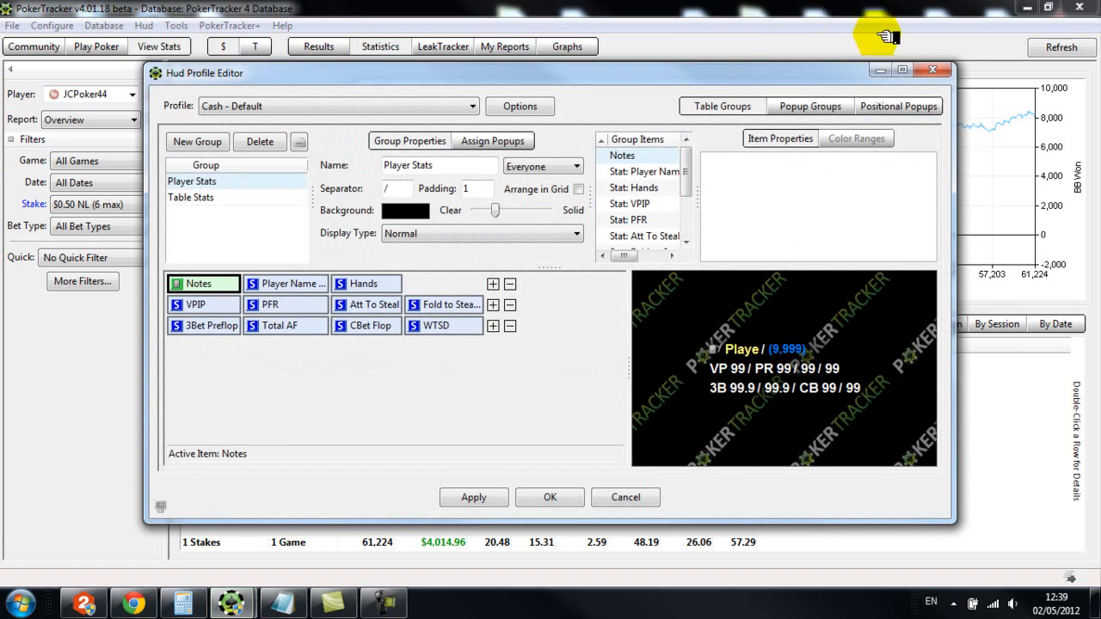
click(519, 107)
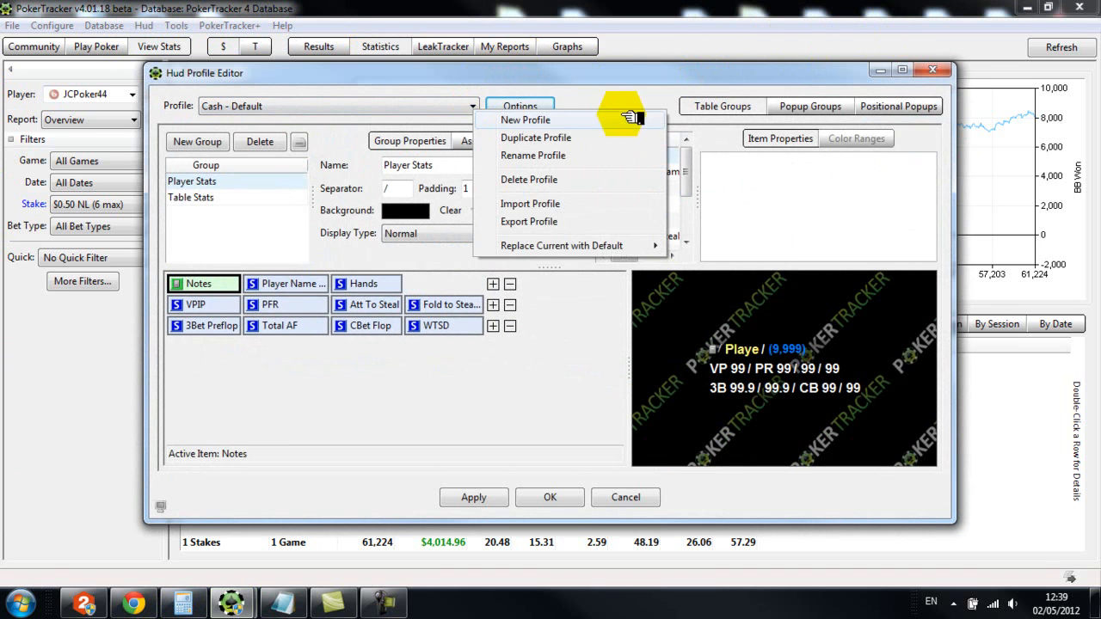
click(547, 123)
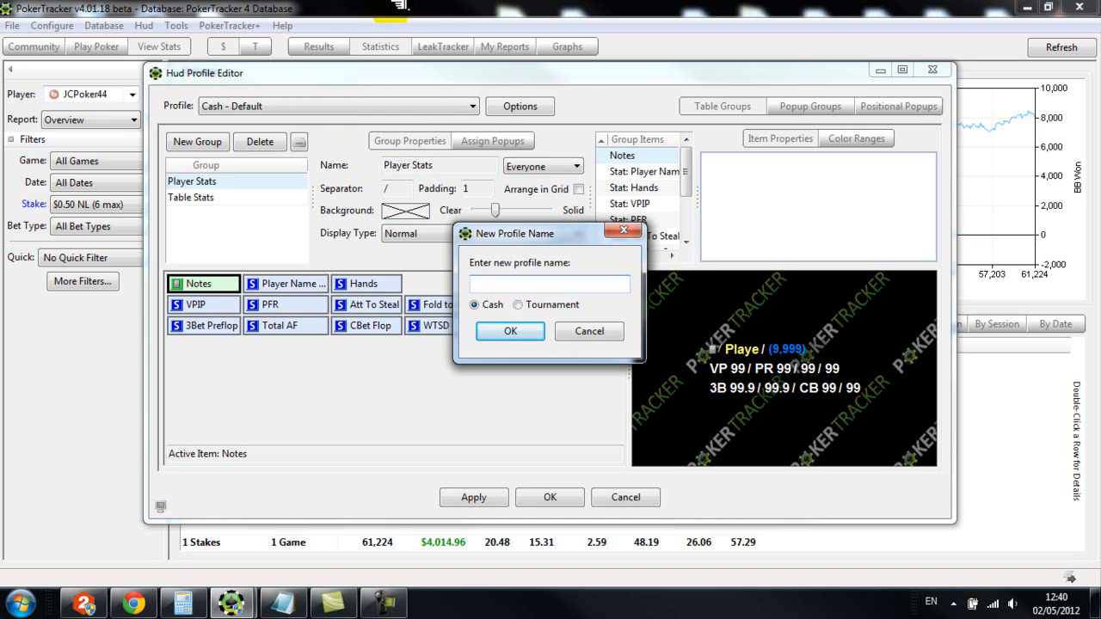
click(606, 330)
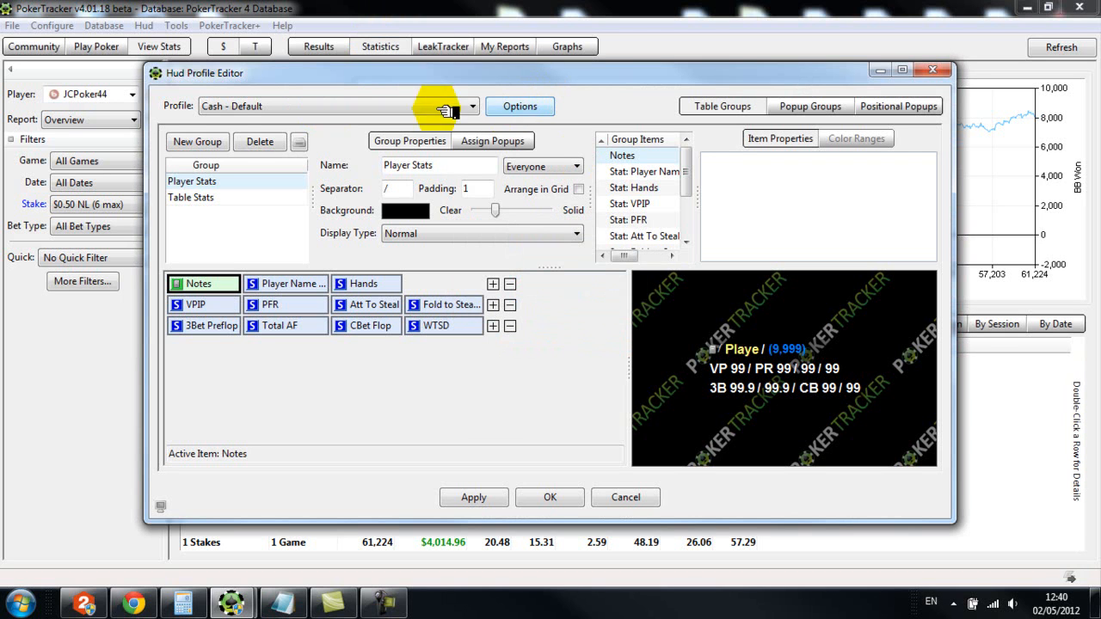
Duplicate the Cash - Default HUD profile as a cash profile named OP
click(518, 106)
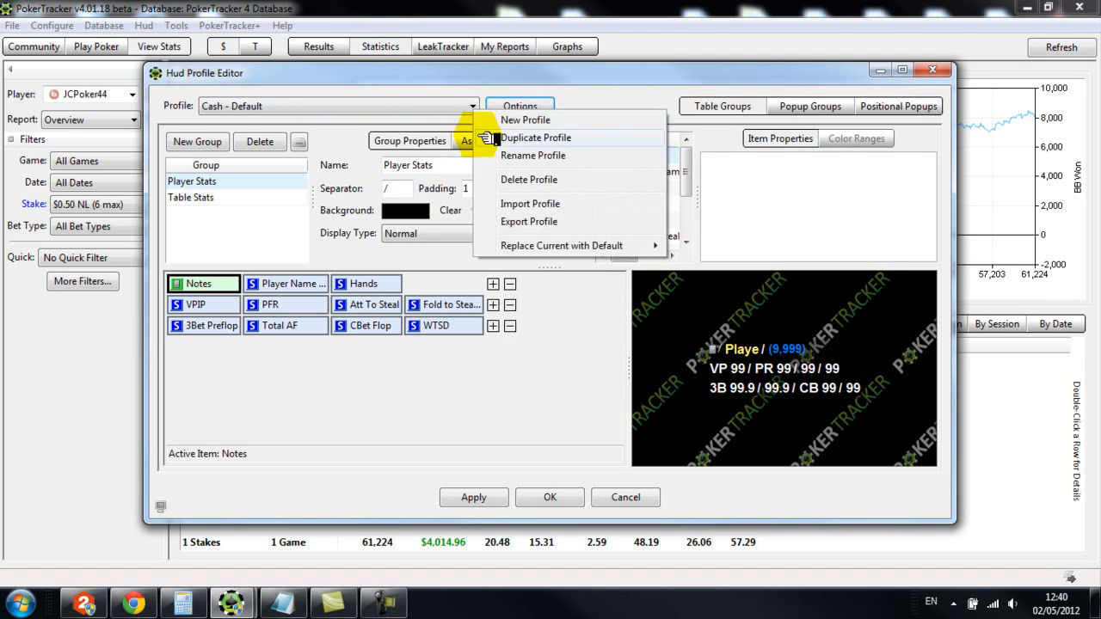
click(568, 138)
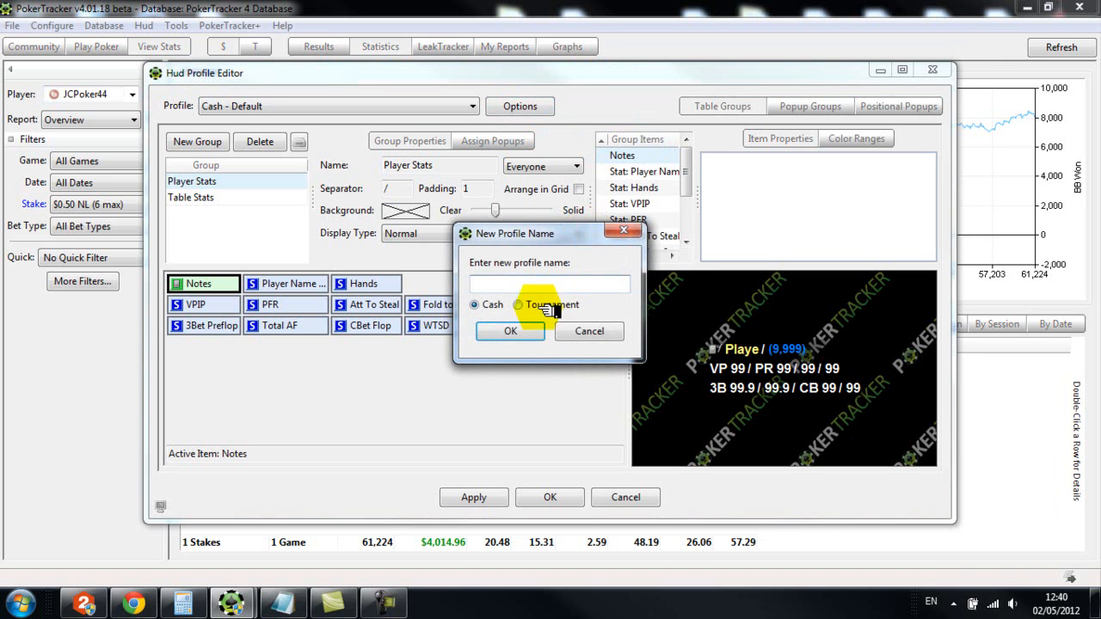
text(OP)
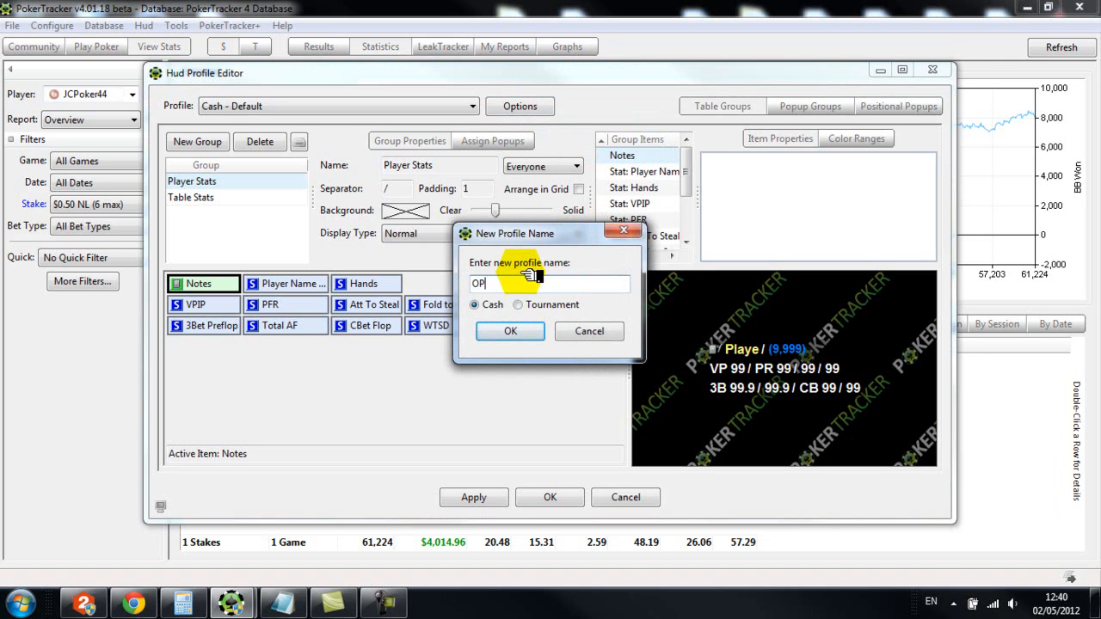
click(533, 334)
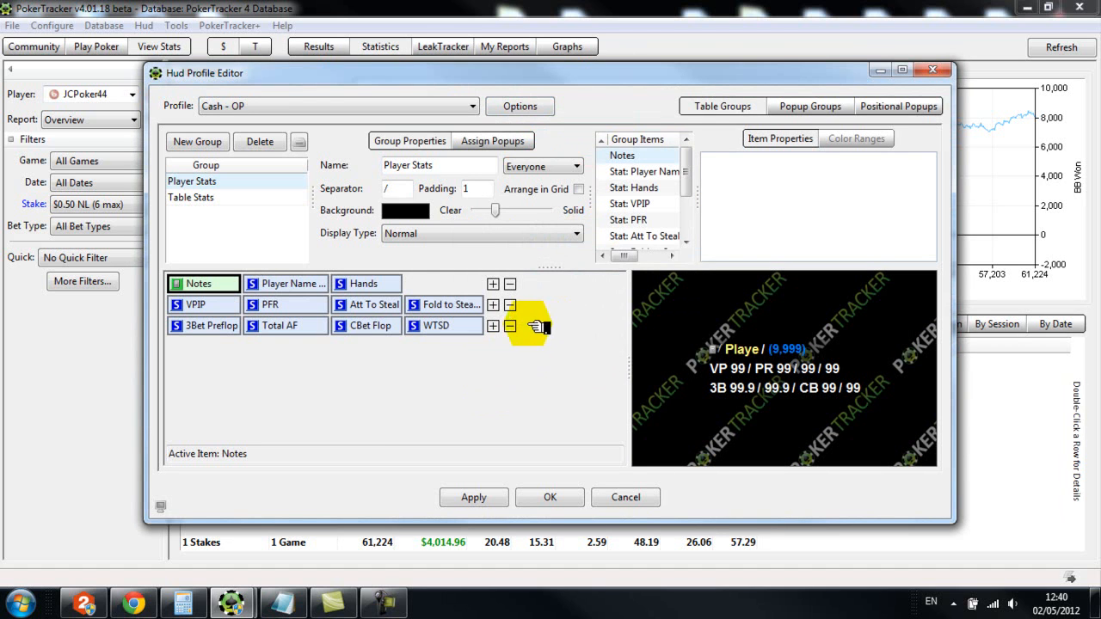
Delete all three existing lines of items from the Player Stats group
click(509, 285)
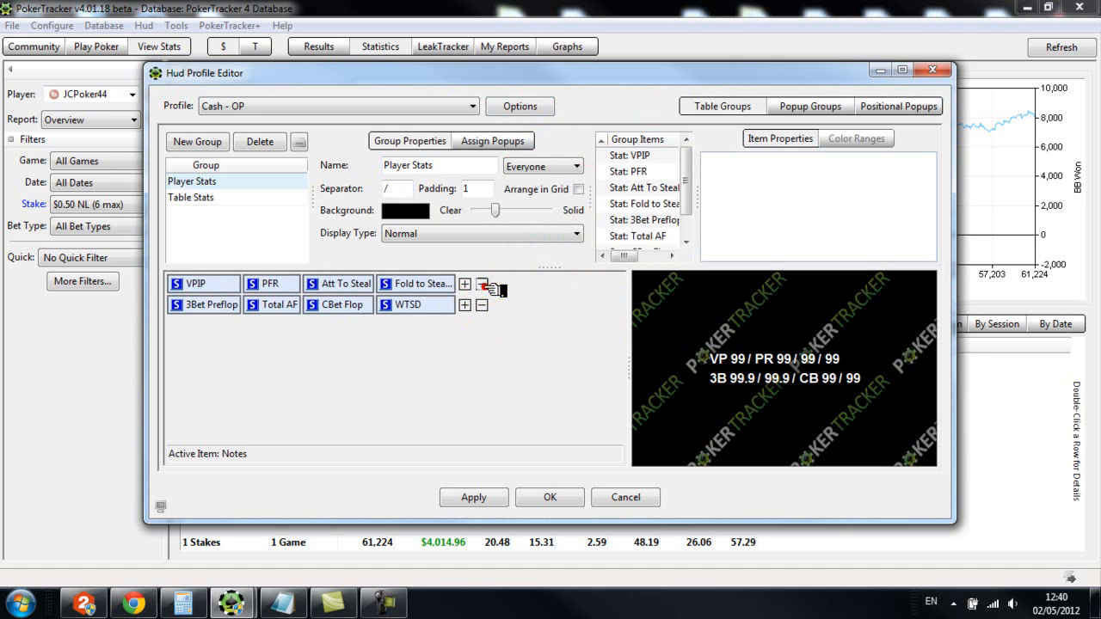
click(483, 284)
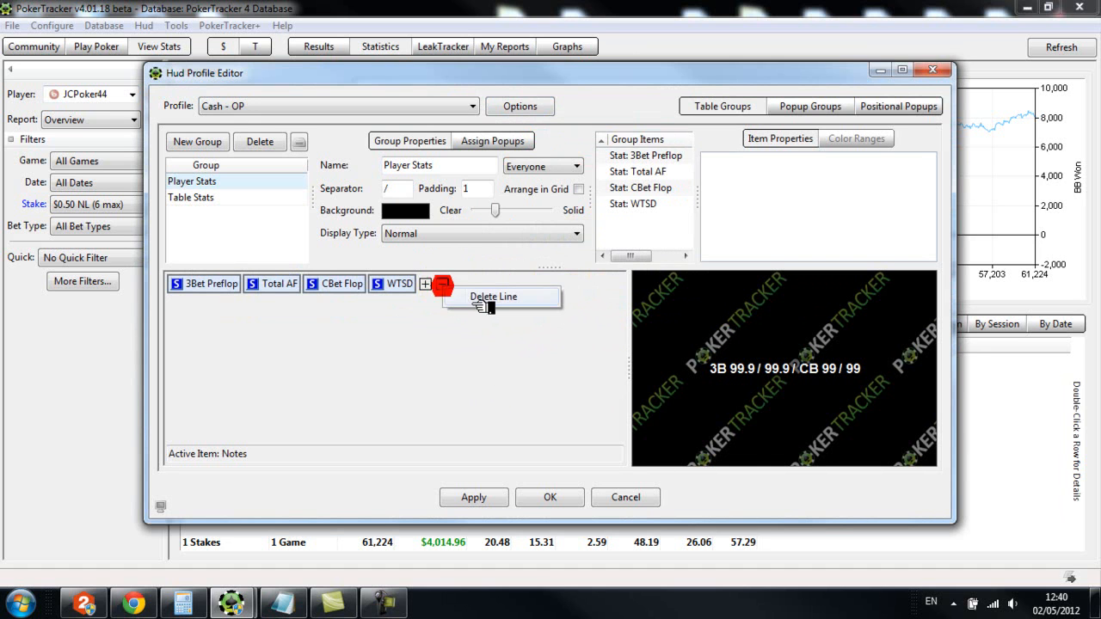
click(446, 284)
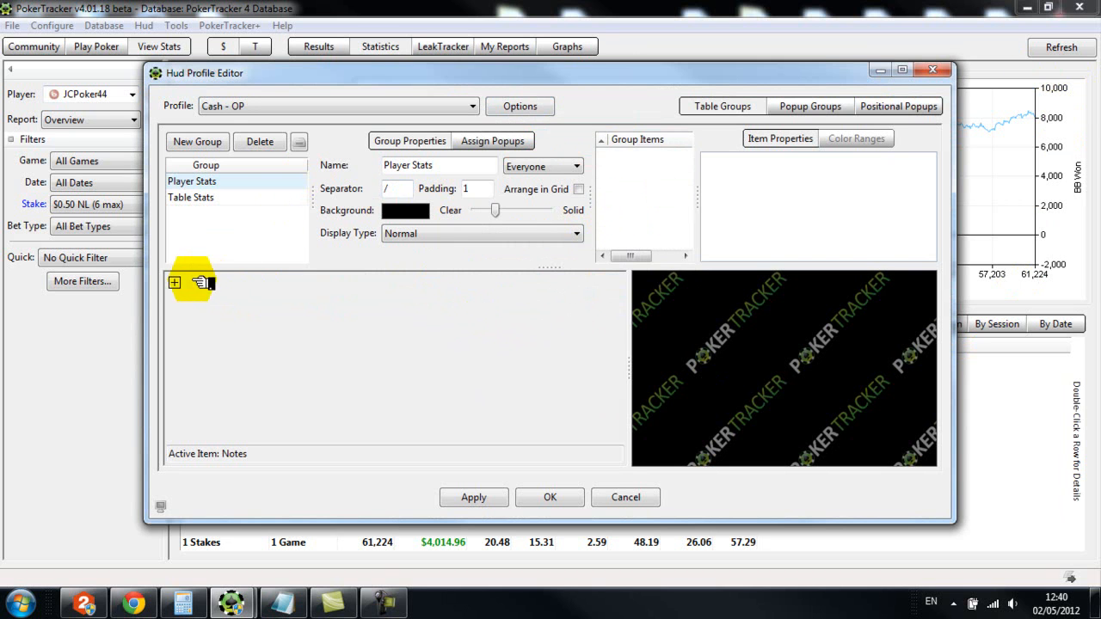
Add the PFR statistic from the Preflop category to the empty Player Stats group
click(175, 282)
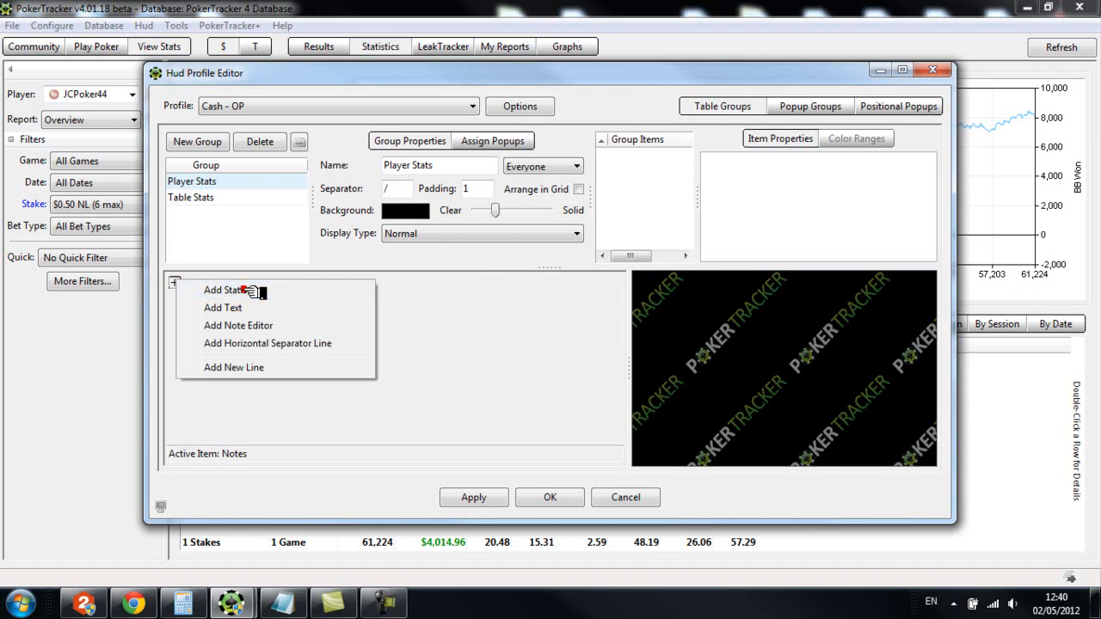
click(255, 291)
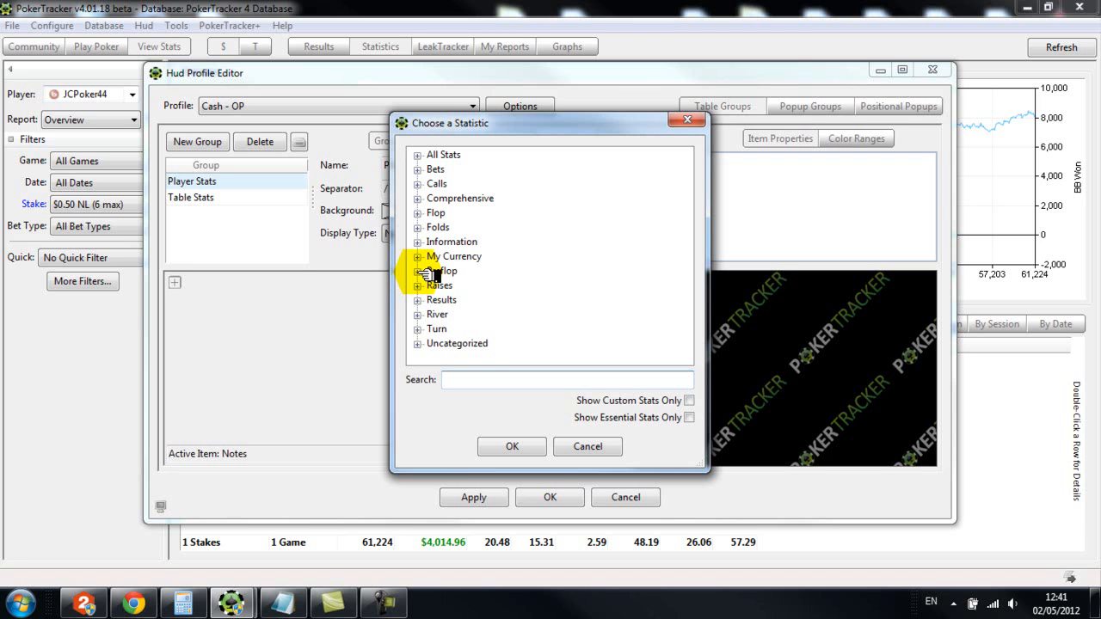
click(418, 272)
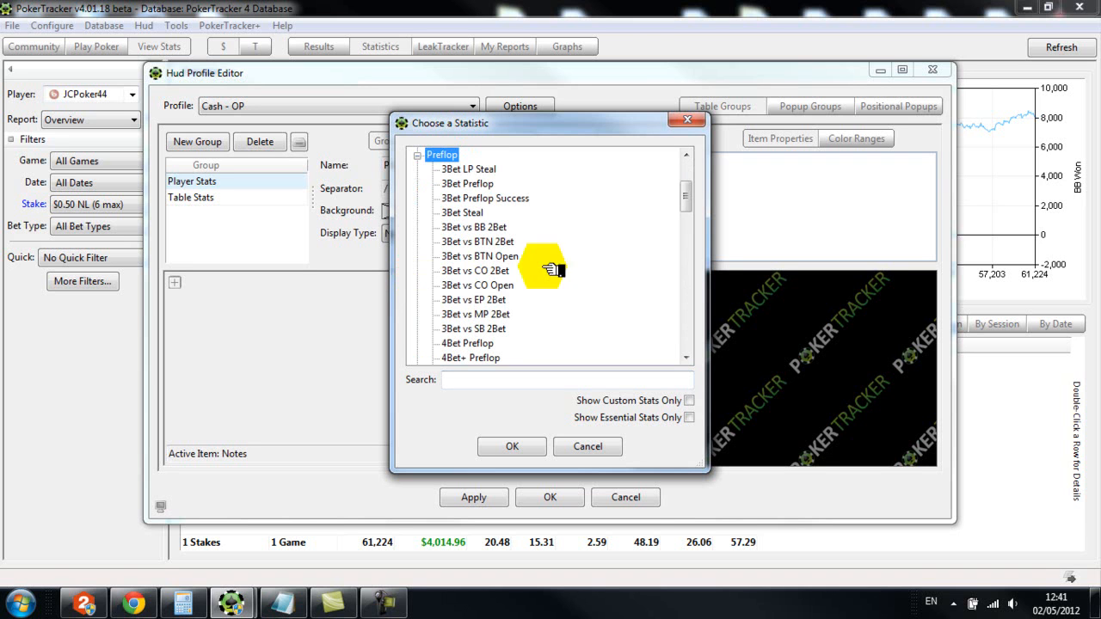
drag(685, 196, 691, 295)
scroll(693, 297, down, 2)
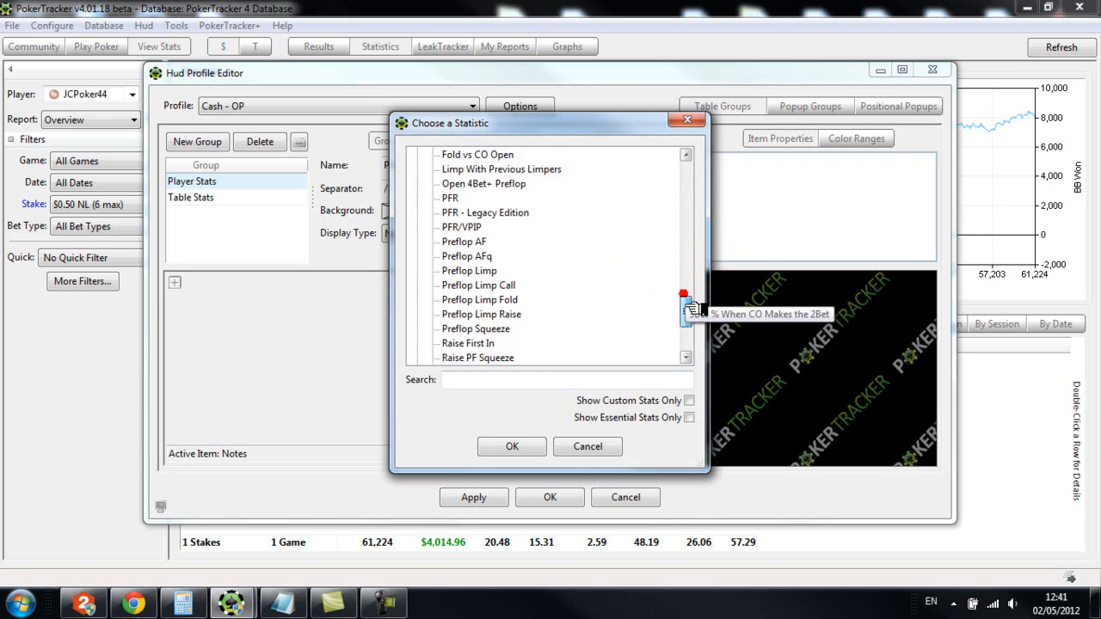
click(451, 183)
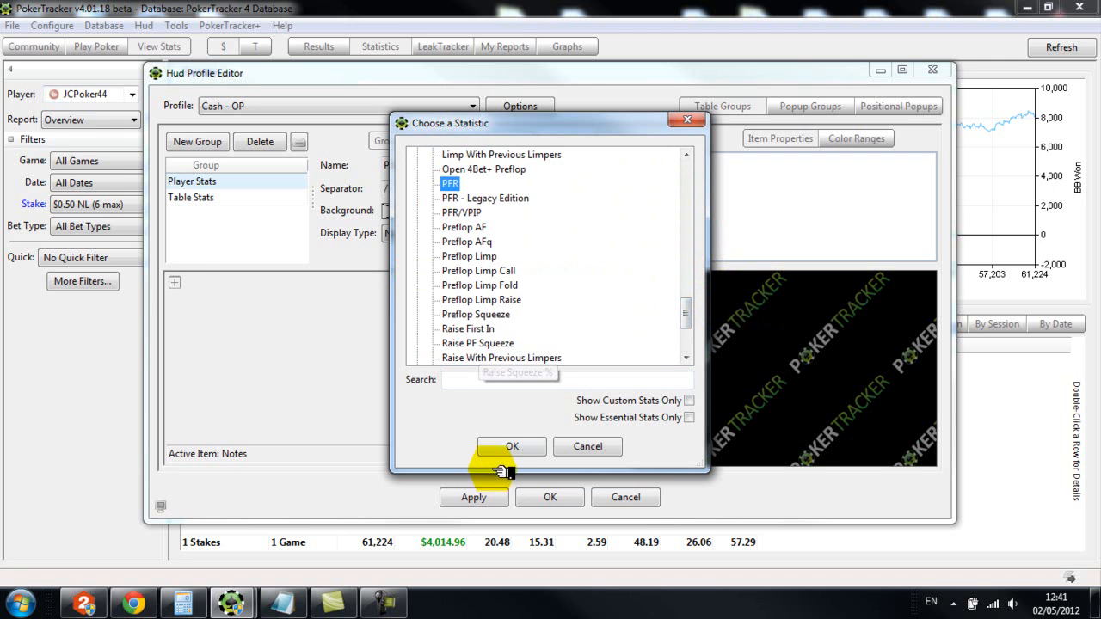
click(507, 446)
Add the VPIP statistic from the Preflop category after PFR on the same line
click(214, 284)
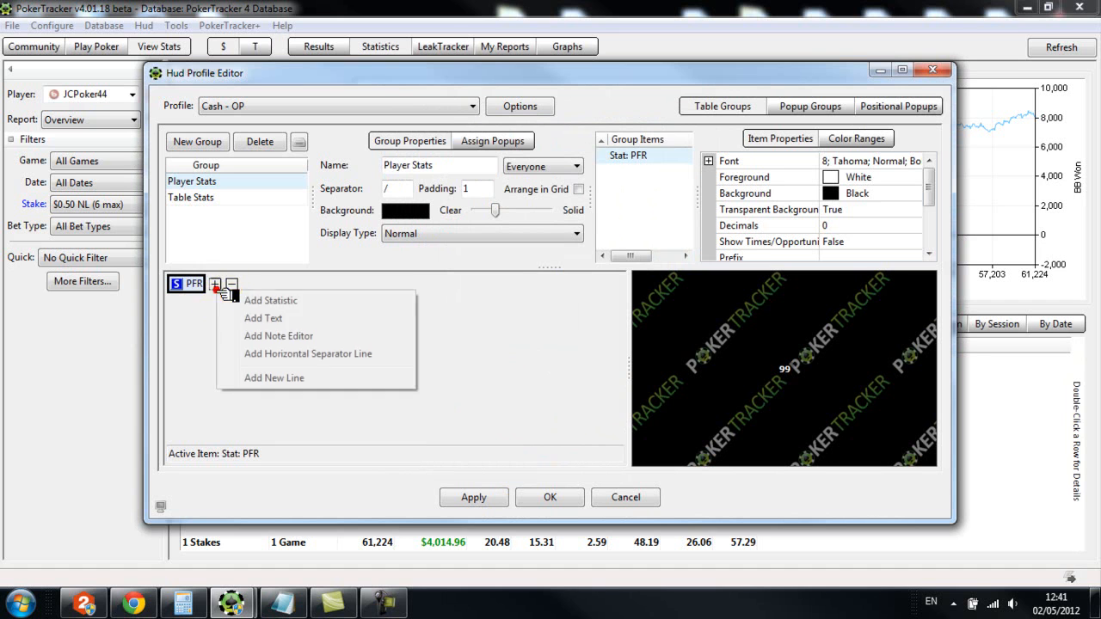
click(284, 301)
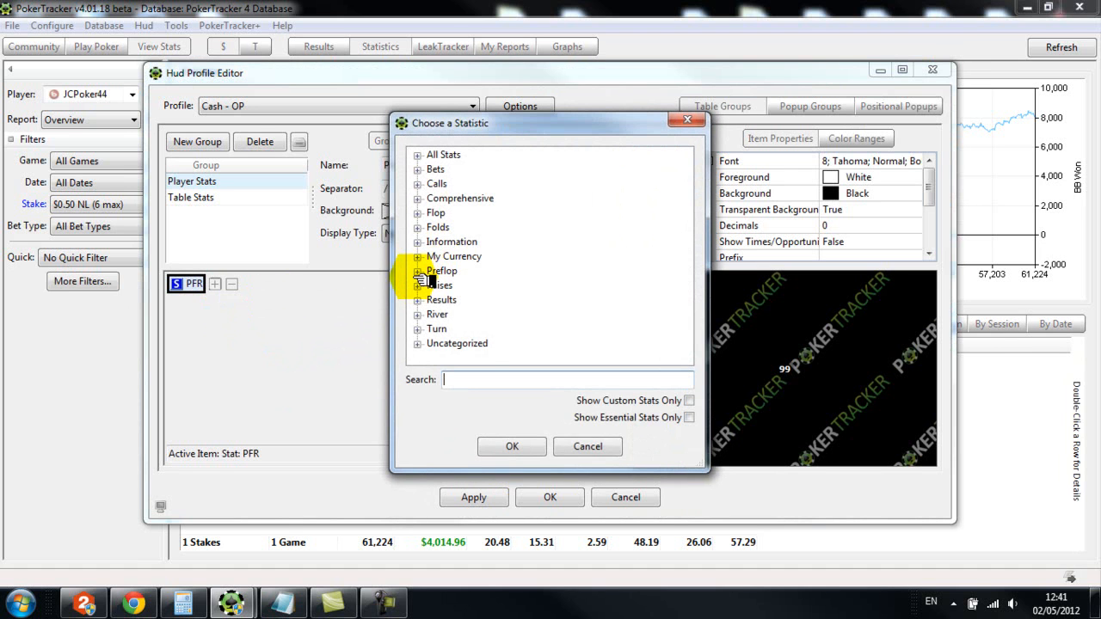
click(416, 274)
drag(686, 200, 681, 344)
click(451, 255)
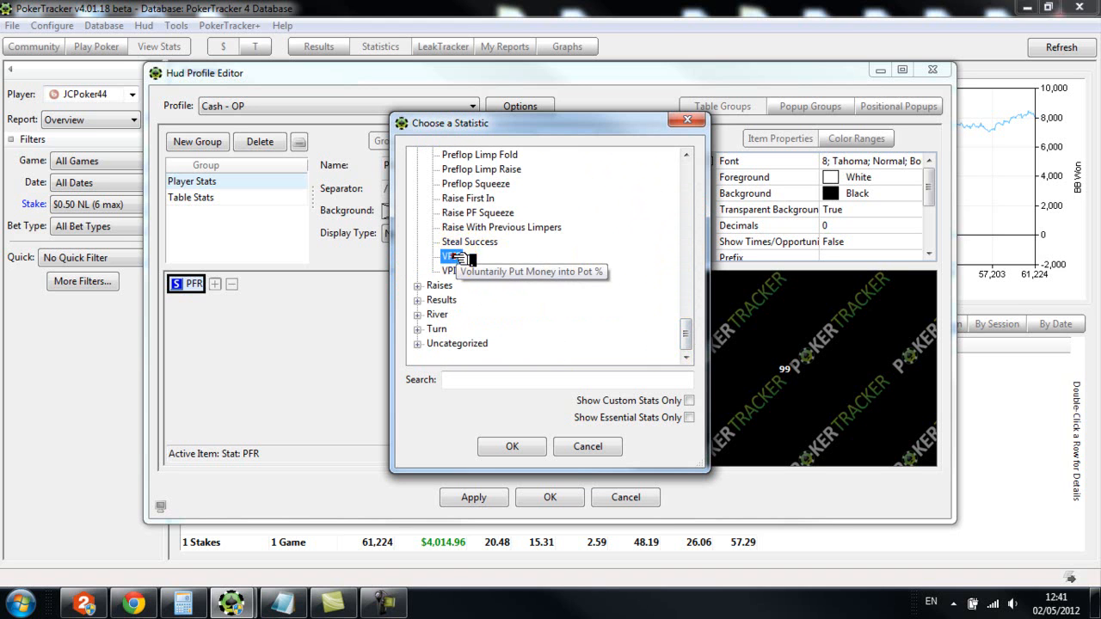
click(516, 446)
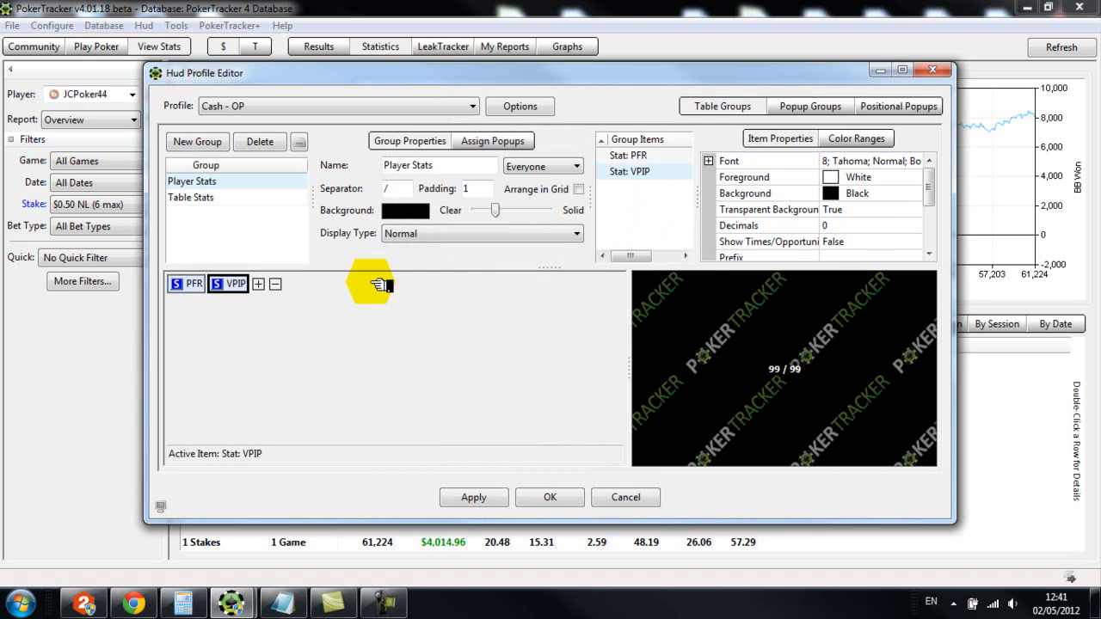
Add the Fold to Steal statistic from the Preflop category after VPIP
click(258, 284)
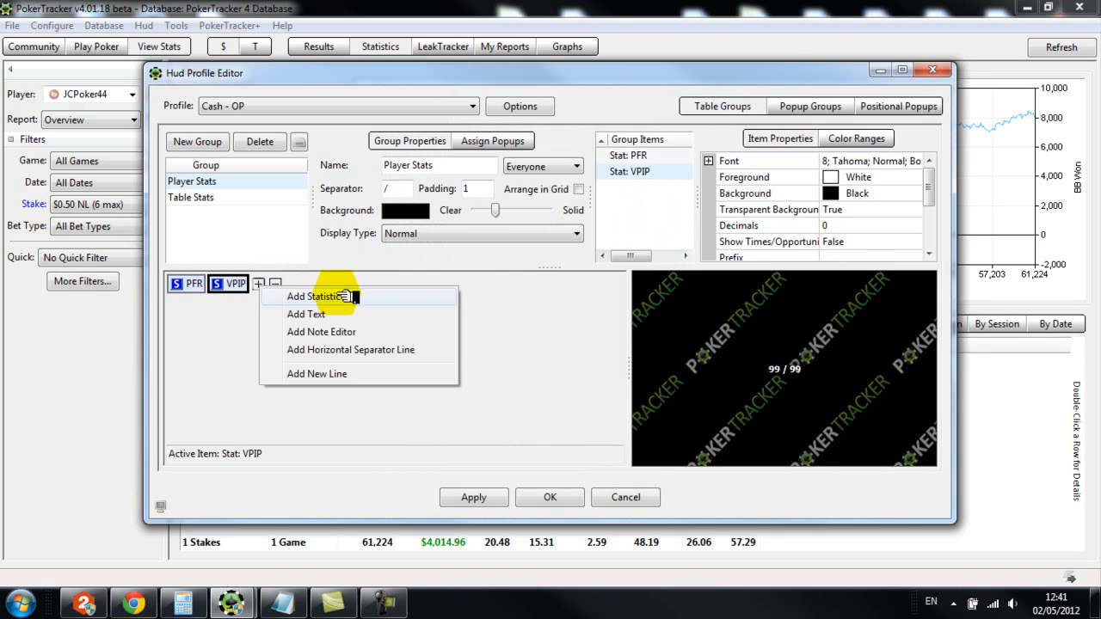
click(336, 295)
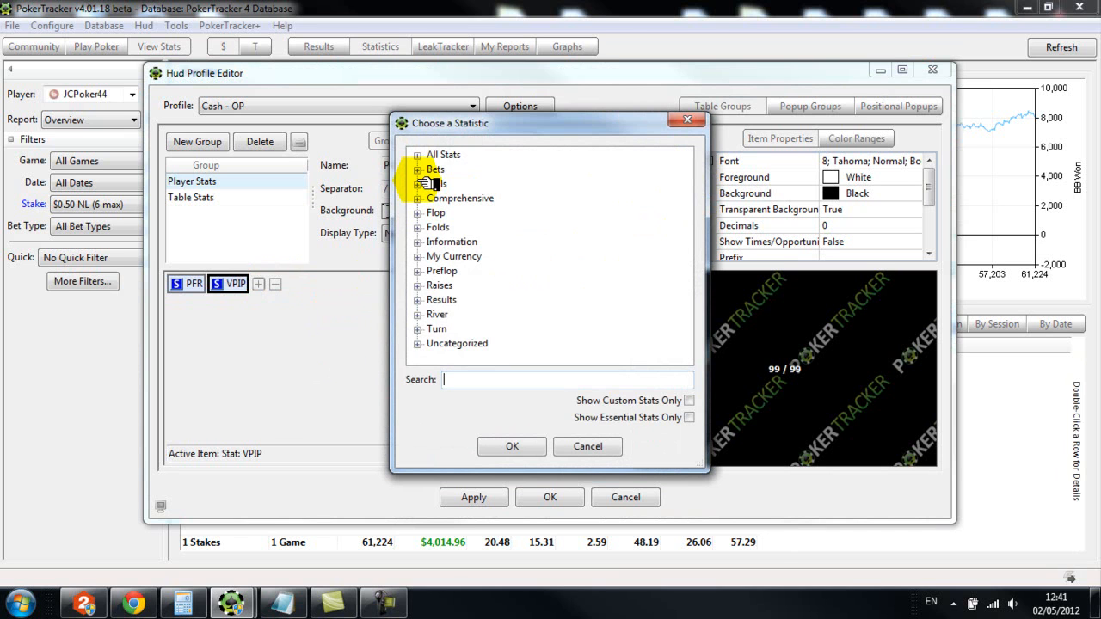
click(419, 272)
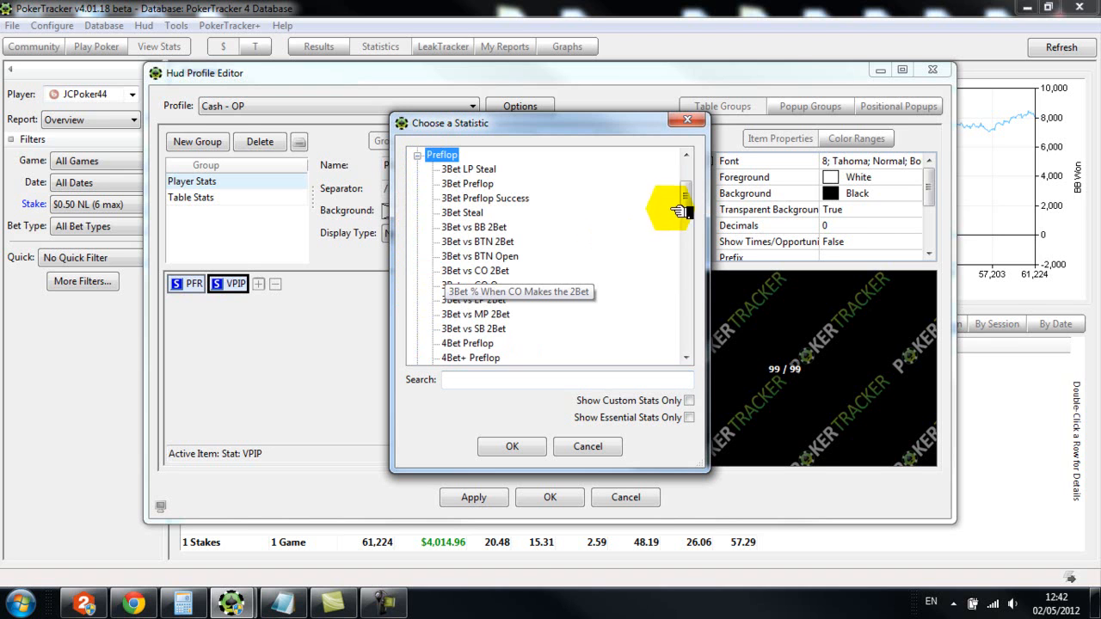
drag(684, 201, 693, 222)
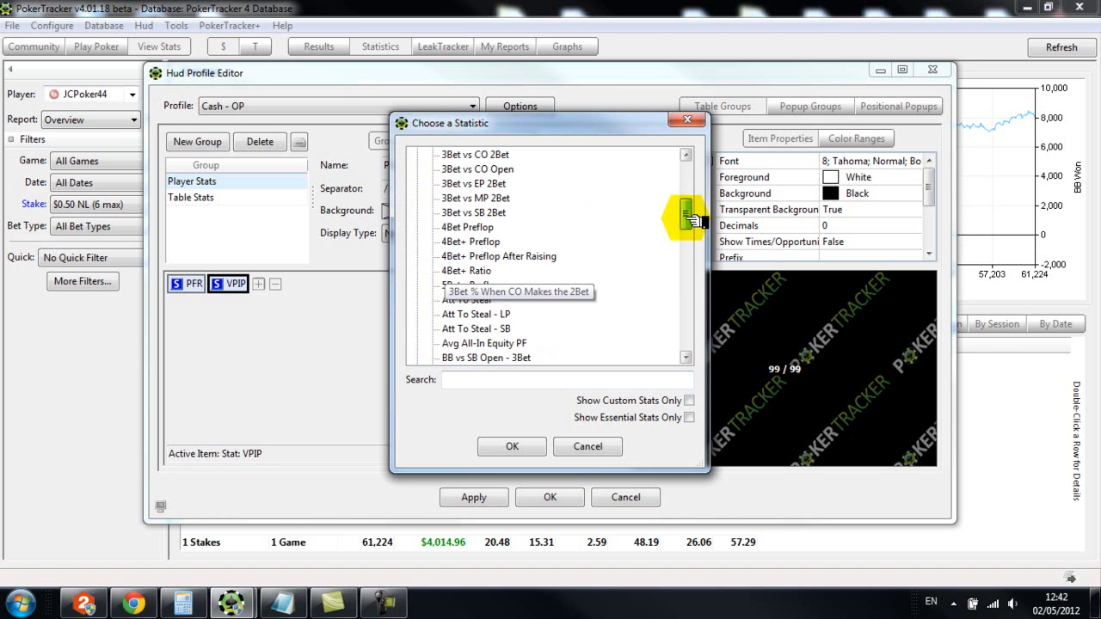
drag(693, 220, 693, 231)
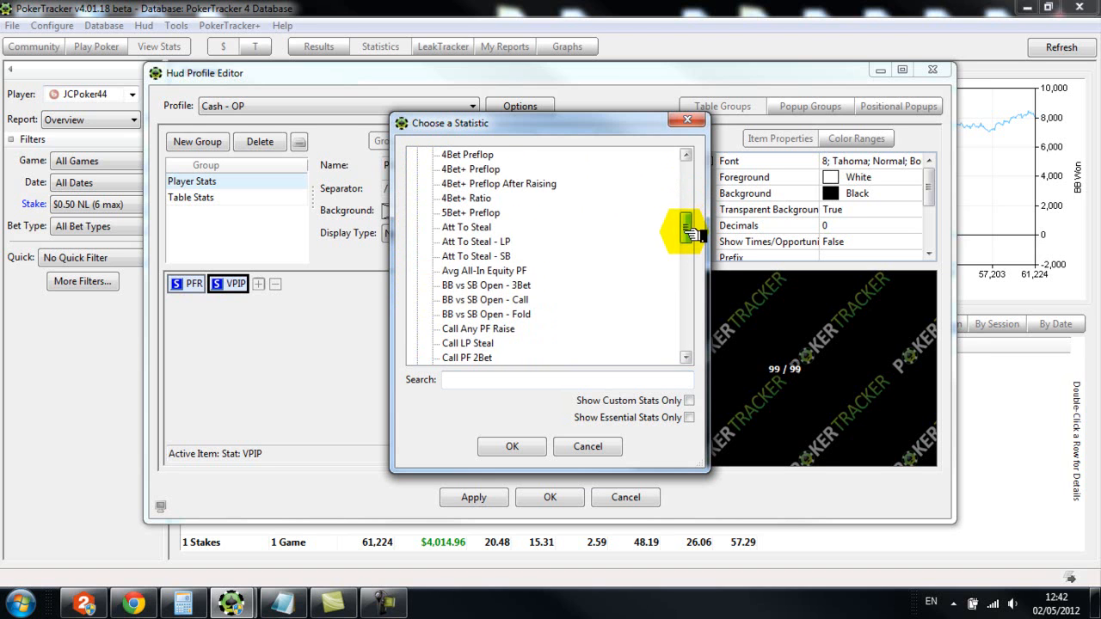
drag(691, 230, 687, 333)
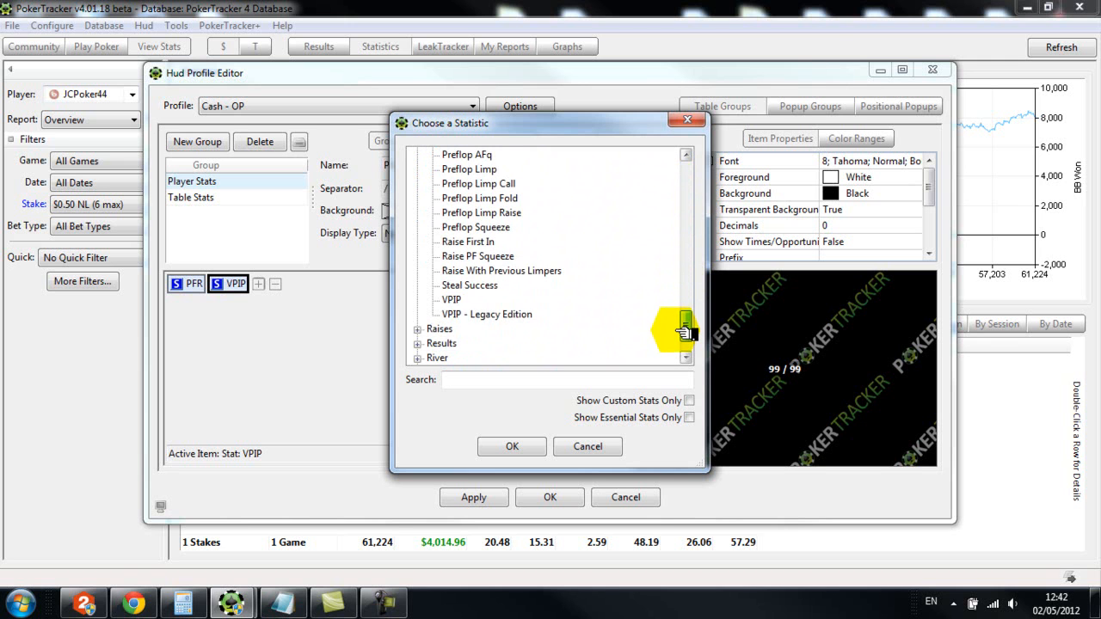
drag(686, 316, 685, 291)
click(468, 255)
click(512, 446)
Add the Att To Steal statistic from the Preflop category after Fold to Steal
click(340, 283)
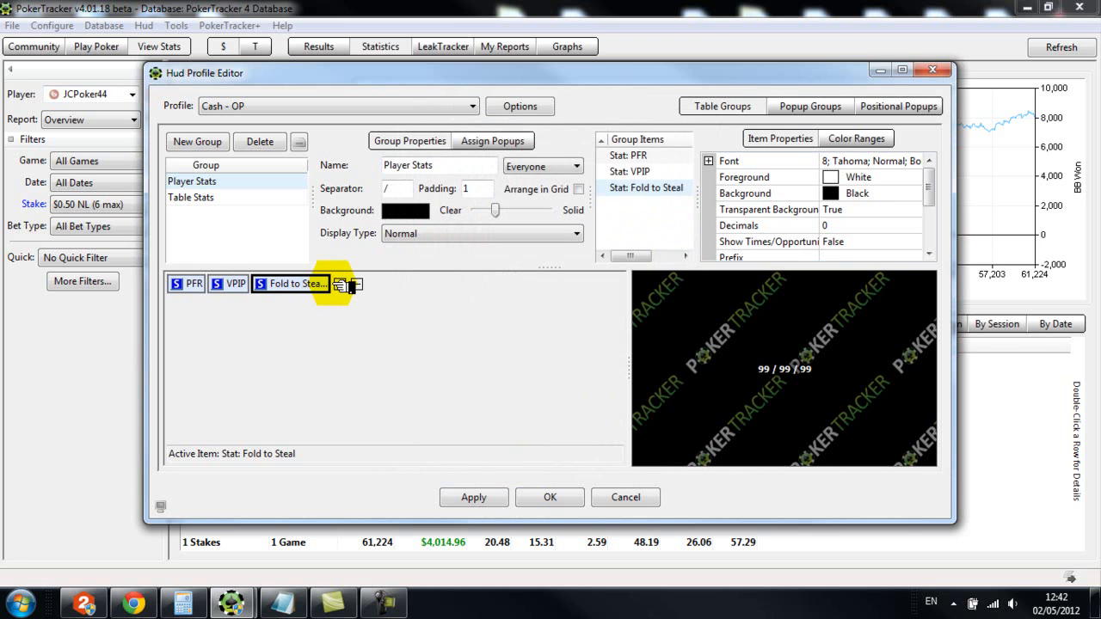
click(404, 295)
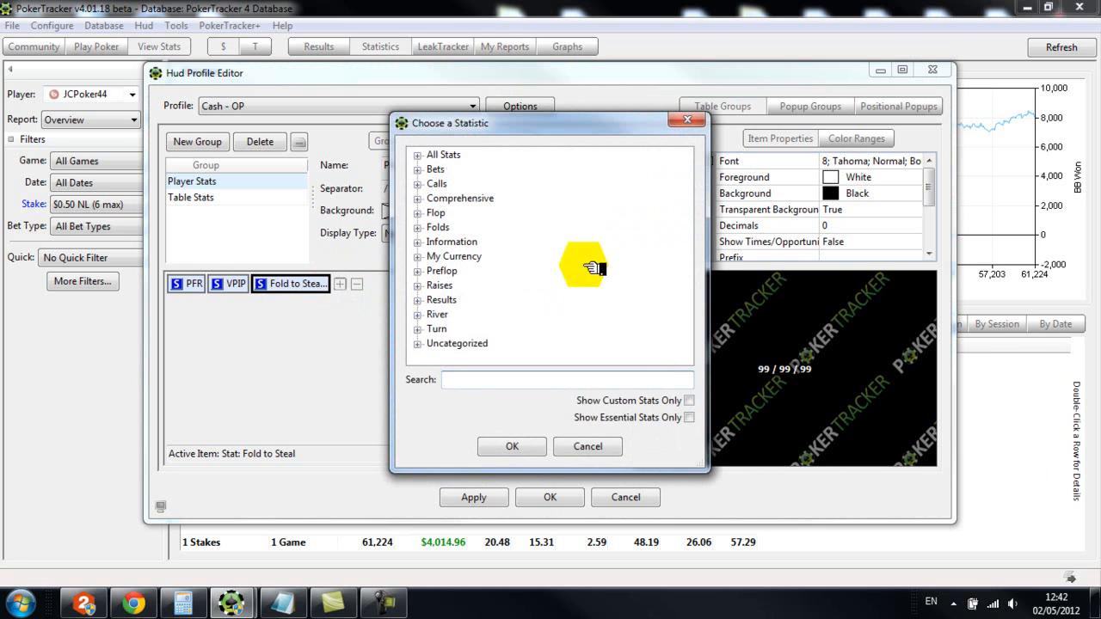
click(417, 270)
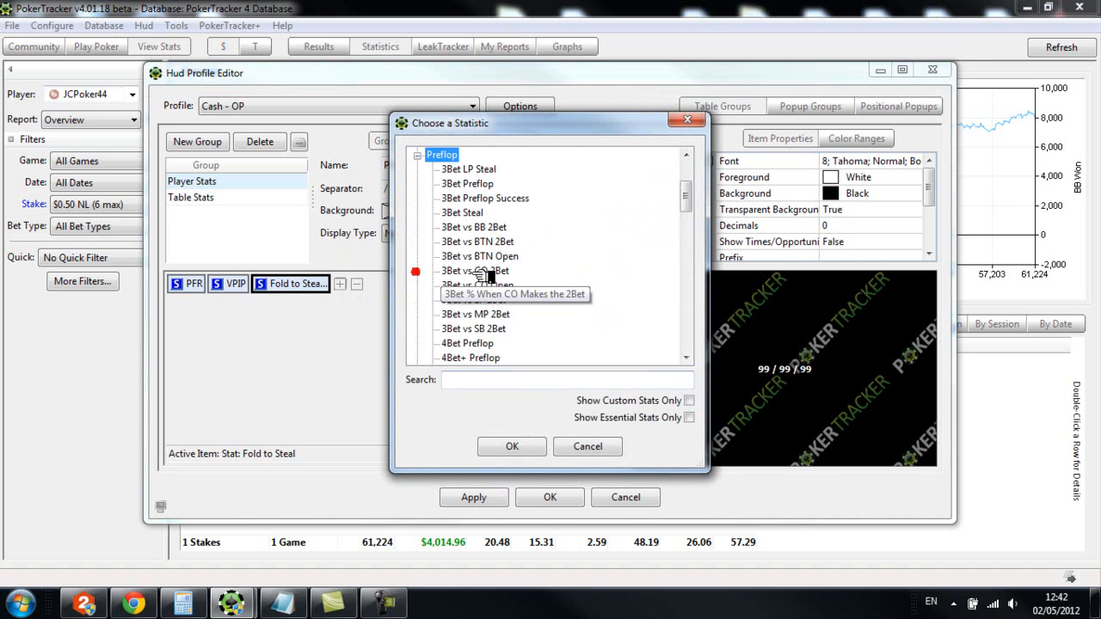
drag(691, 198, 527, 280)
click(443, 300)
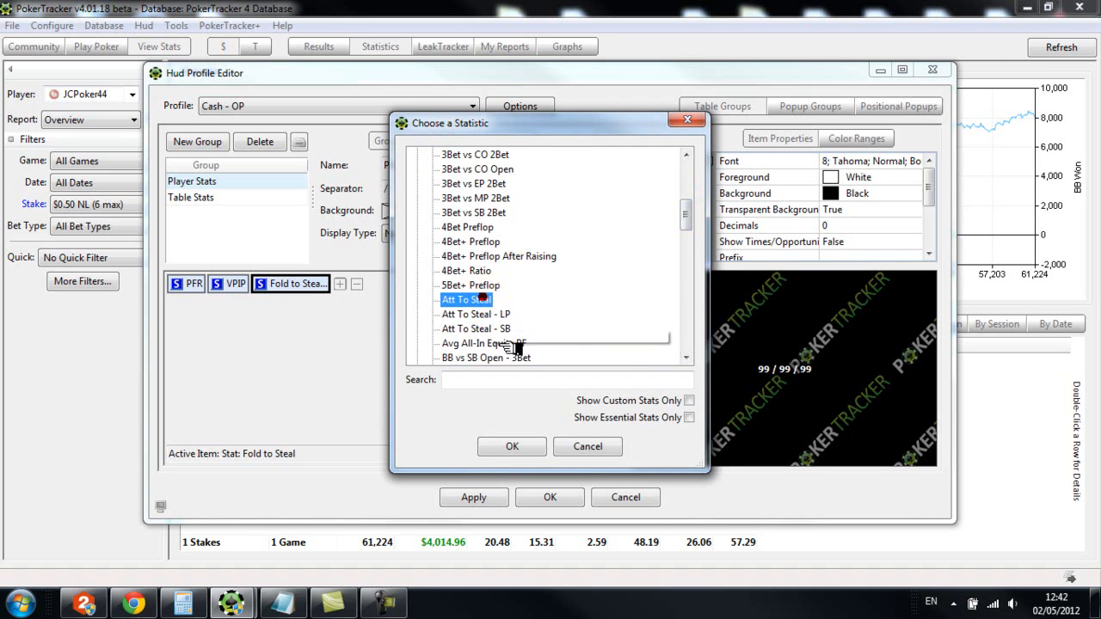
click(508, 447)
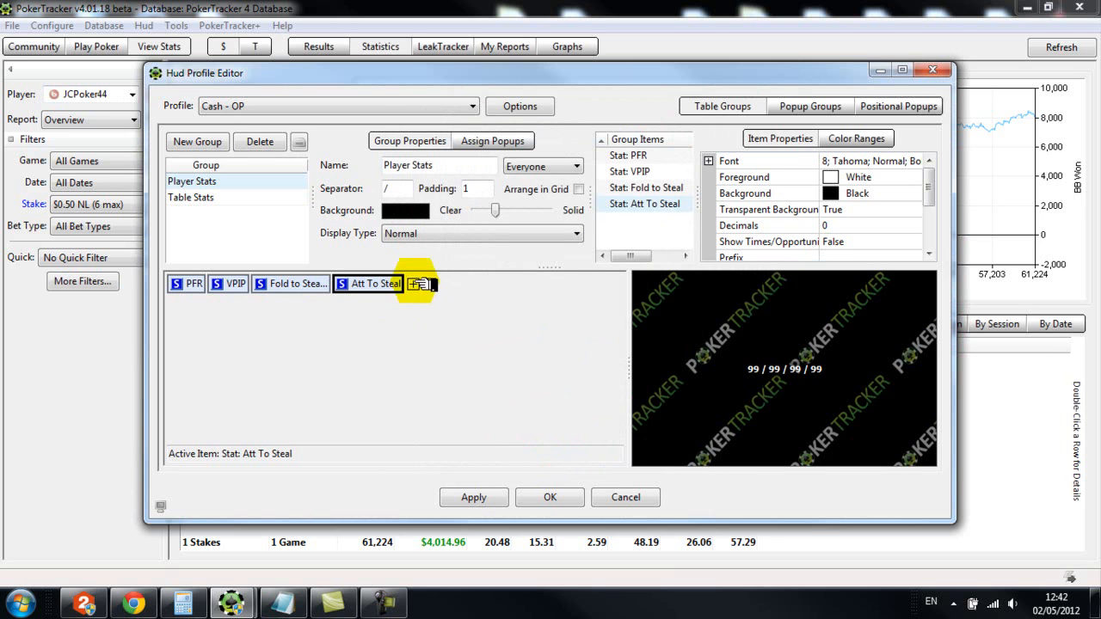
Add a new line to the Player Stats group and place the 3Bet Preflop statistic from the Preflop category on it
click(414, 283)
click(484, 370)
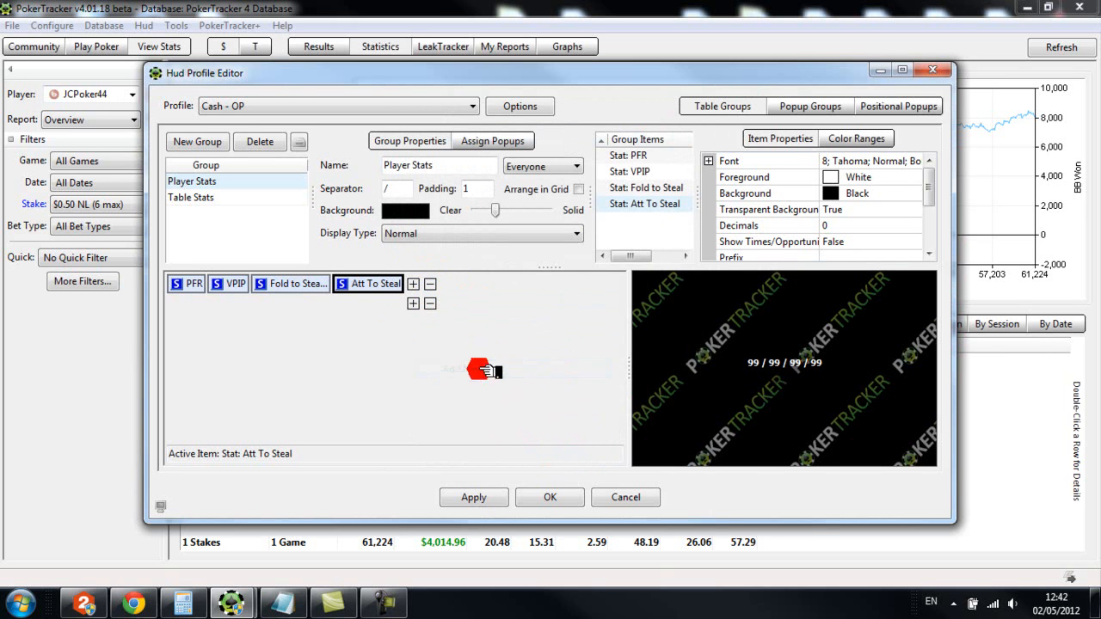
click(415, 304)
click(452, 314)
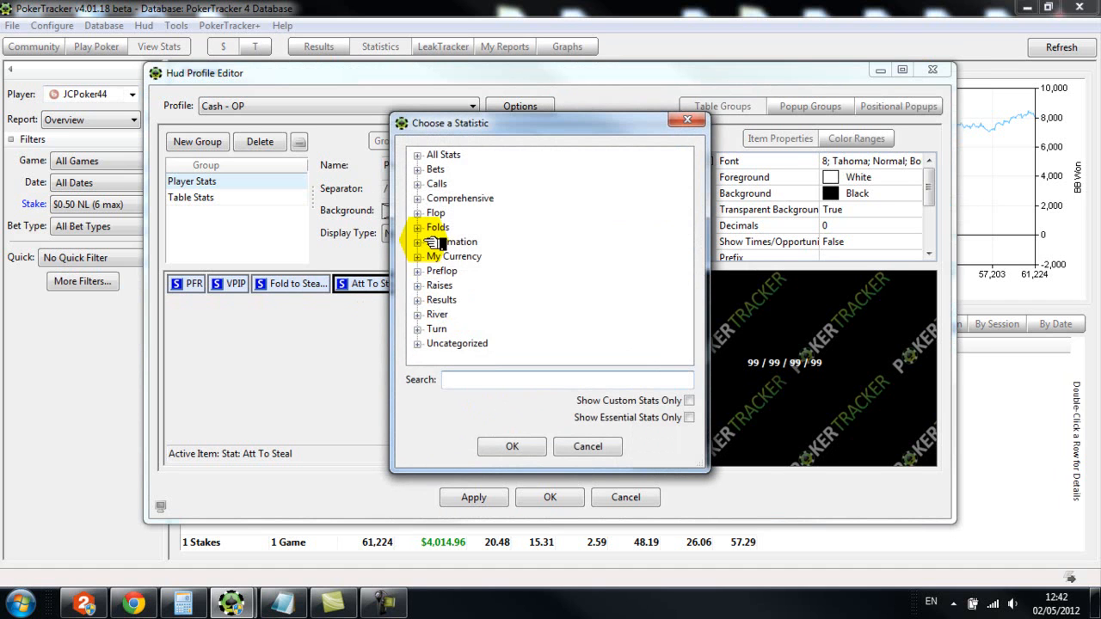
click(417, 271)
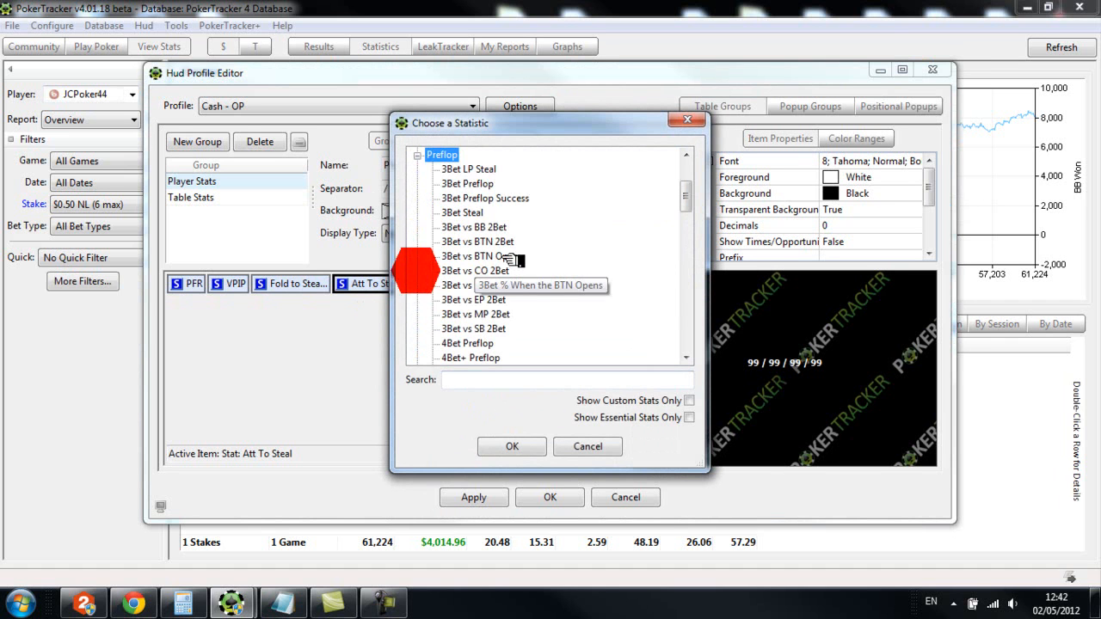
click(467, 183)
click(510, 445)
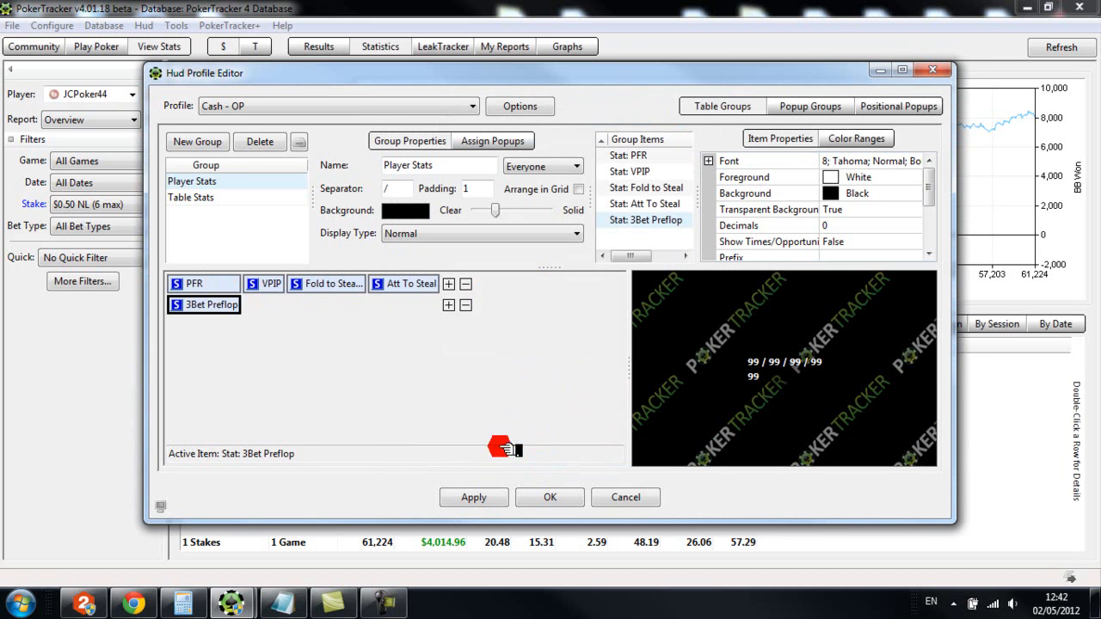
Add the Total AF statistic from the Comprehensive category after 3Bet Preflop on the second line
click(449, 305)
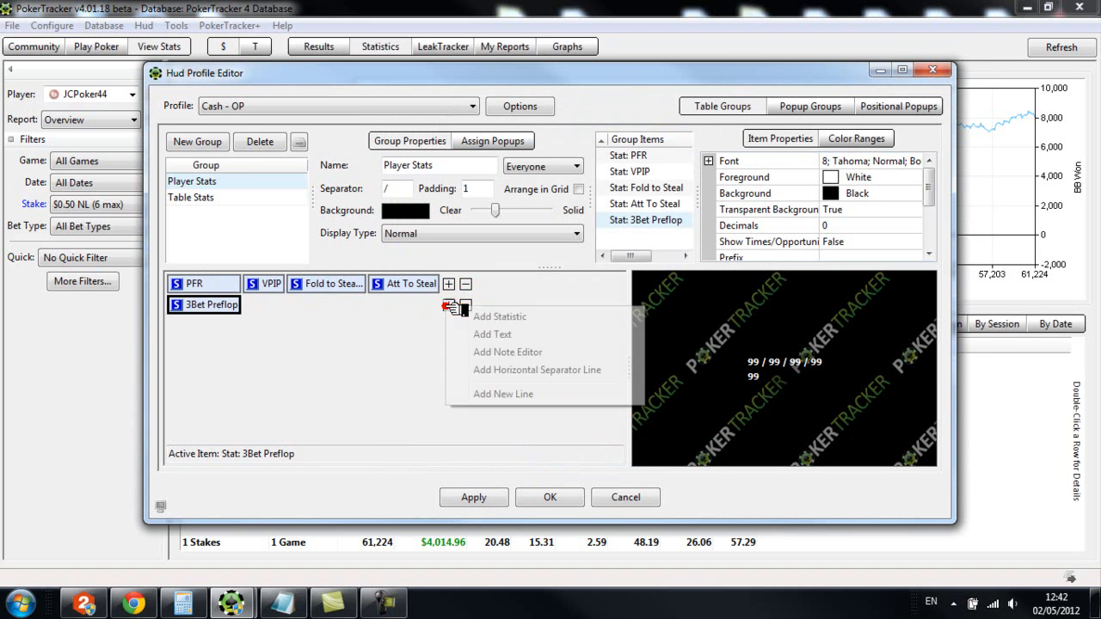
click(509, 317)
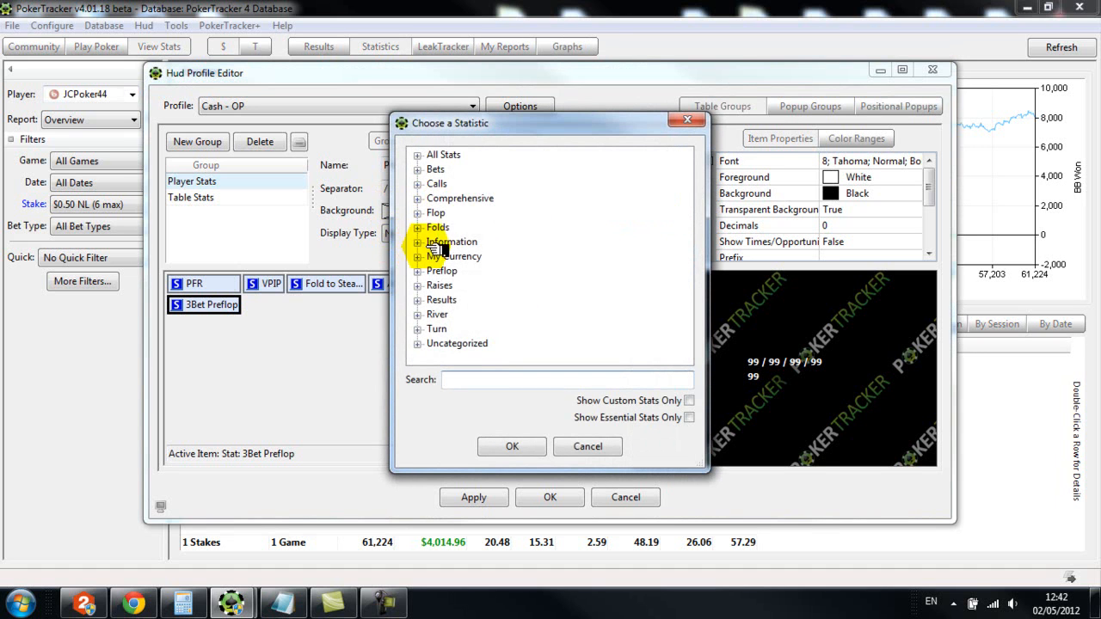
double_click(428, 199)
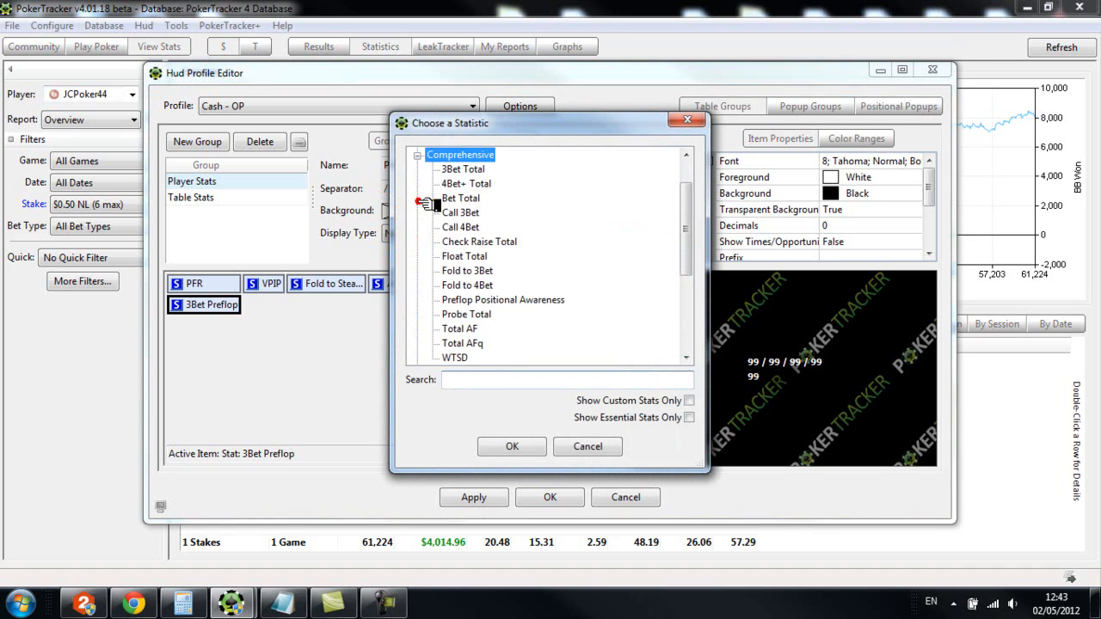
click(461, 329)
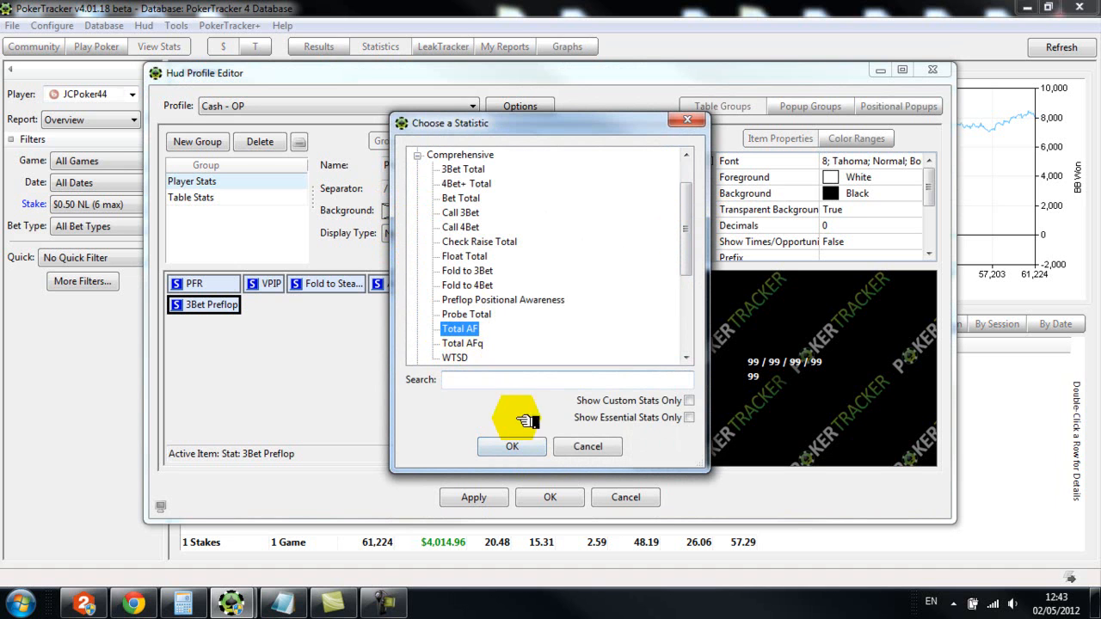
click(514, 446)
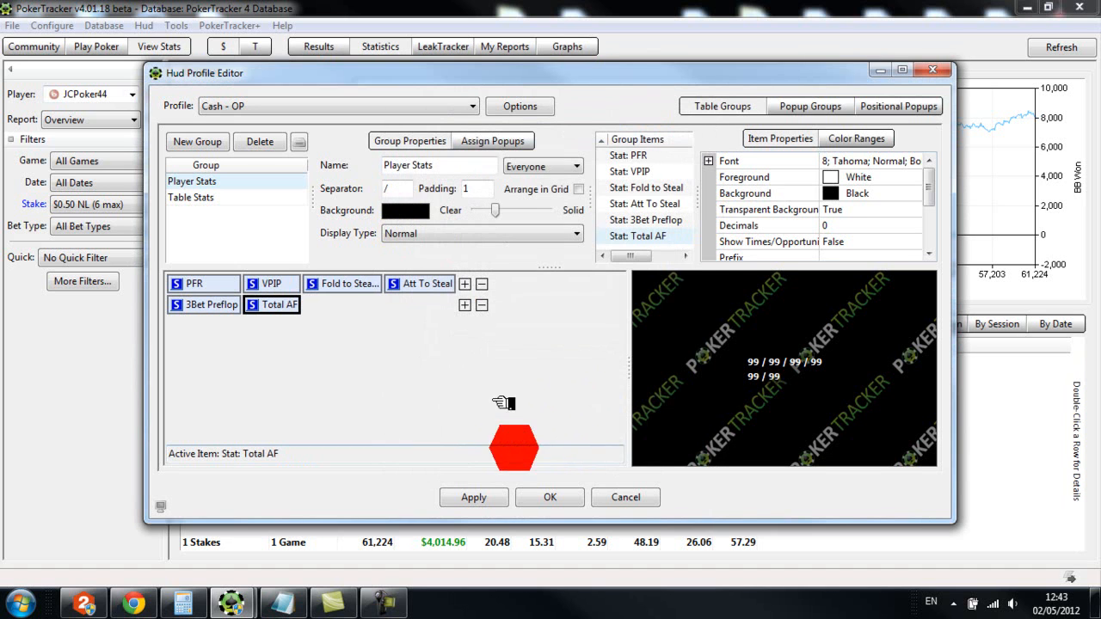
Add the CBet Flop statistic from the Bets category after Total AF on the second line
click(481, 306)
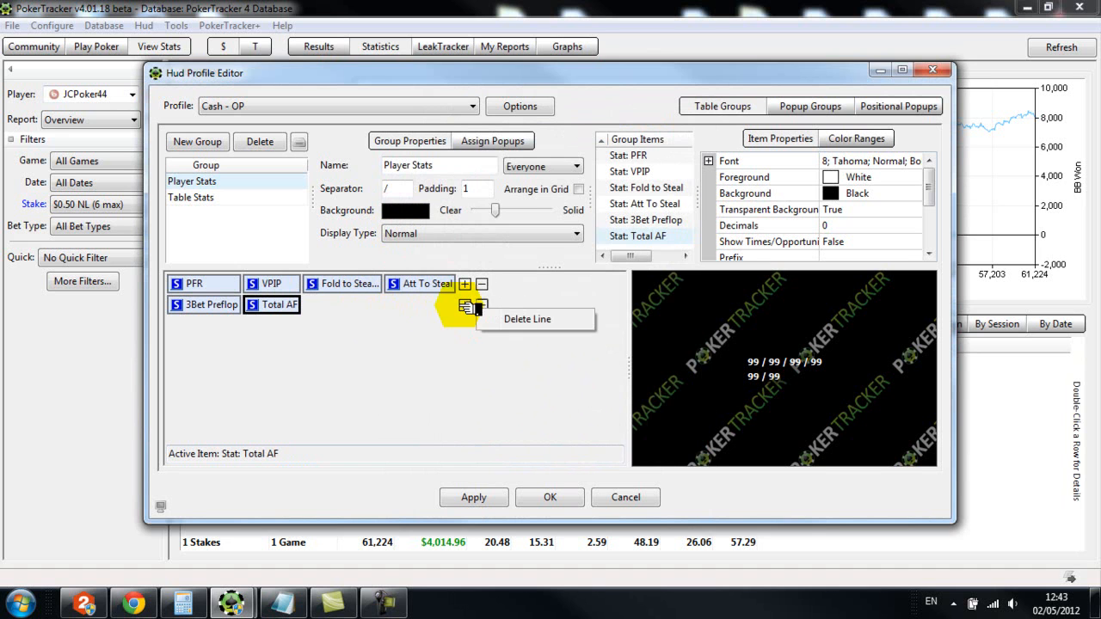
click(465, 284)
click(516, 315)
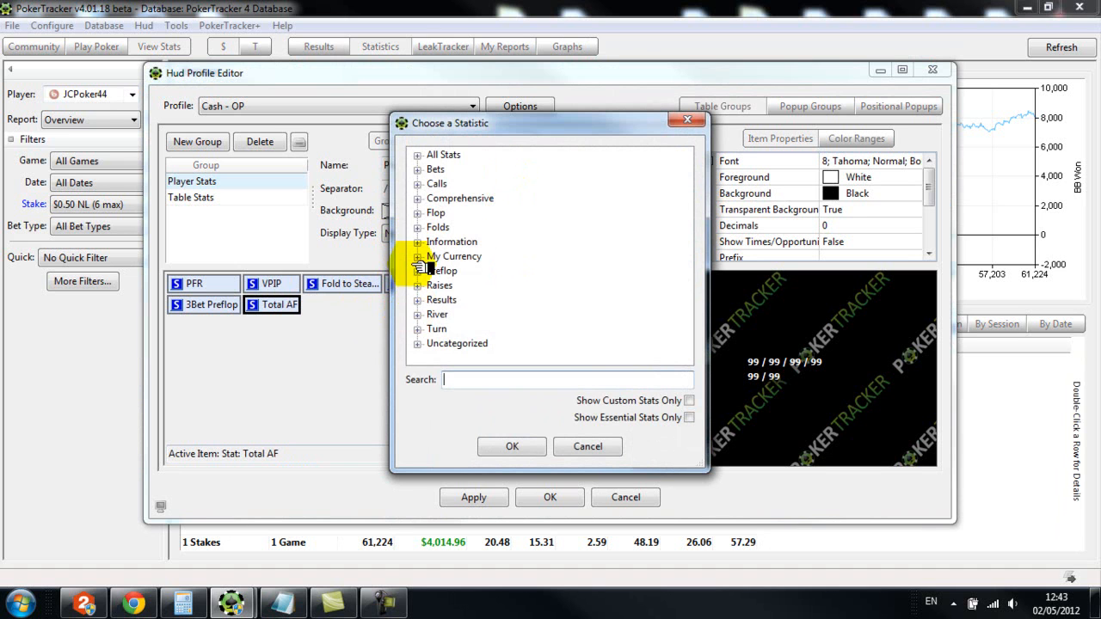
click(419, 172)
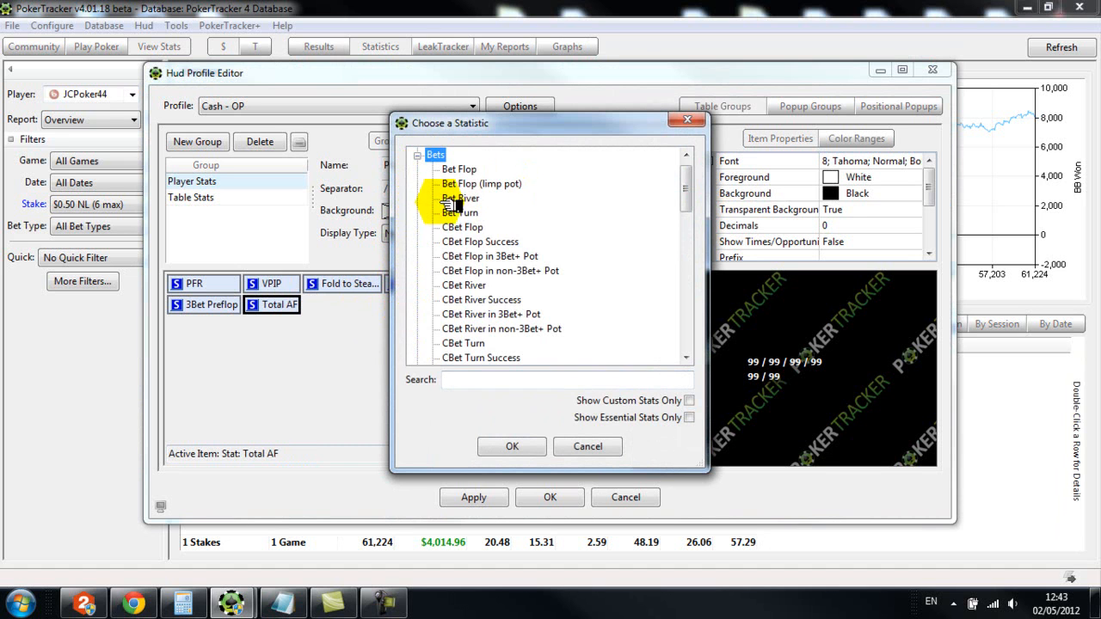
click(430, 227)
click(512, 446)
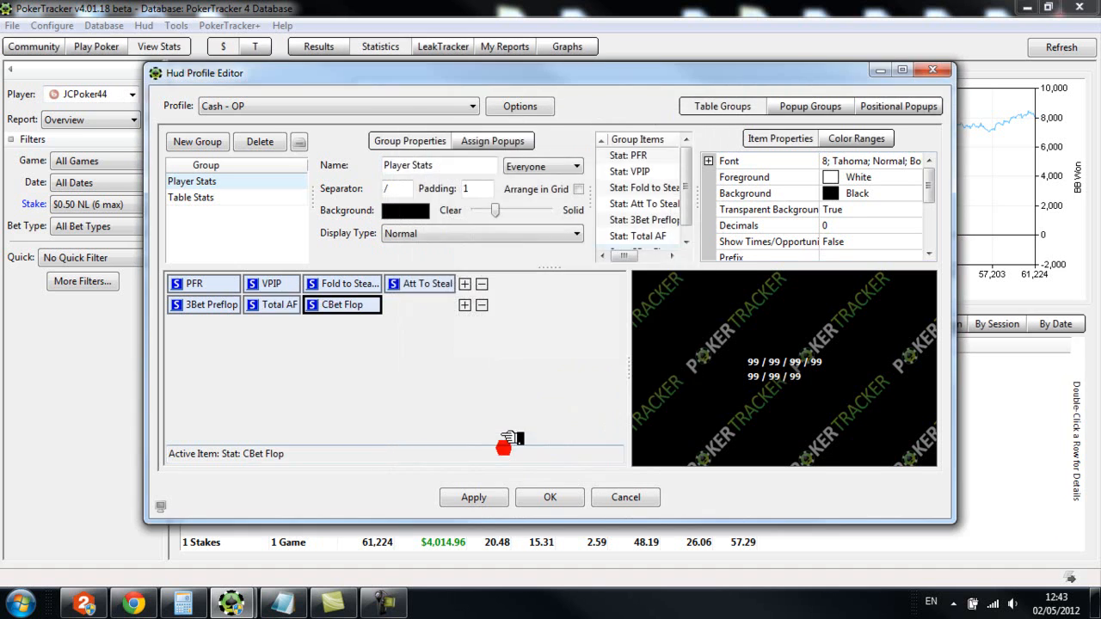
Add the WTSD statistic from the Comprehensive category after CBet Flop on the second line
click(465, 307)
click(486, 315)
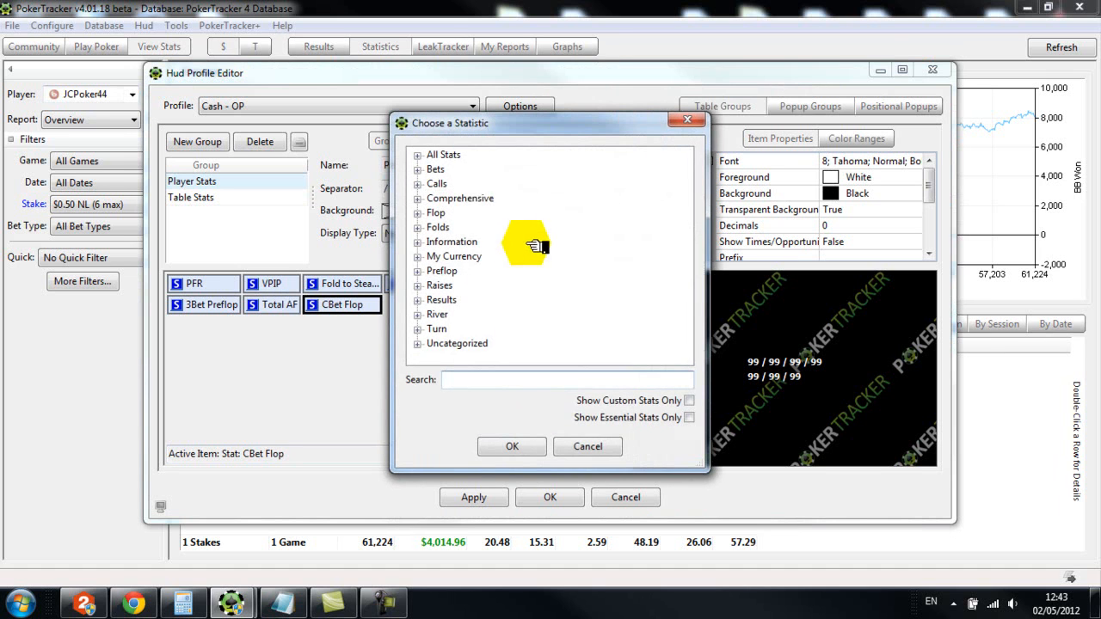
click(418, 199)
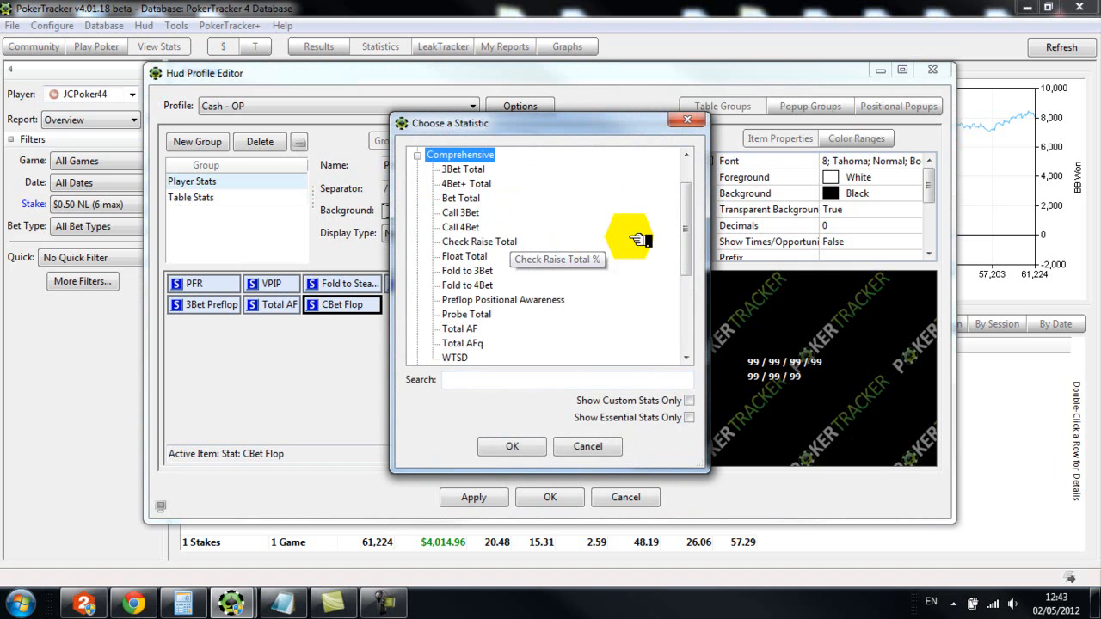
click(453, 358)
click(513, 446)
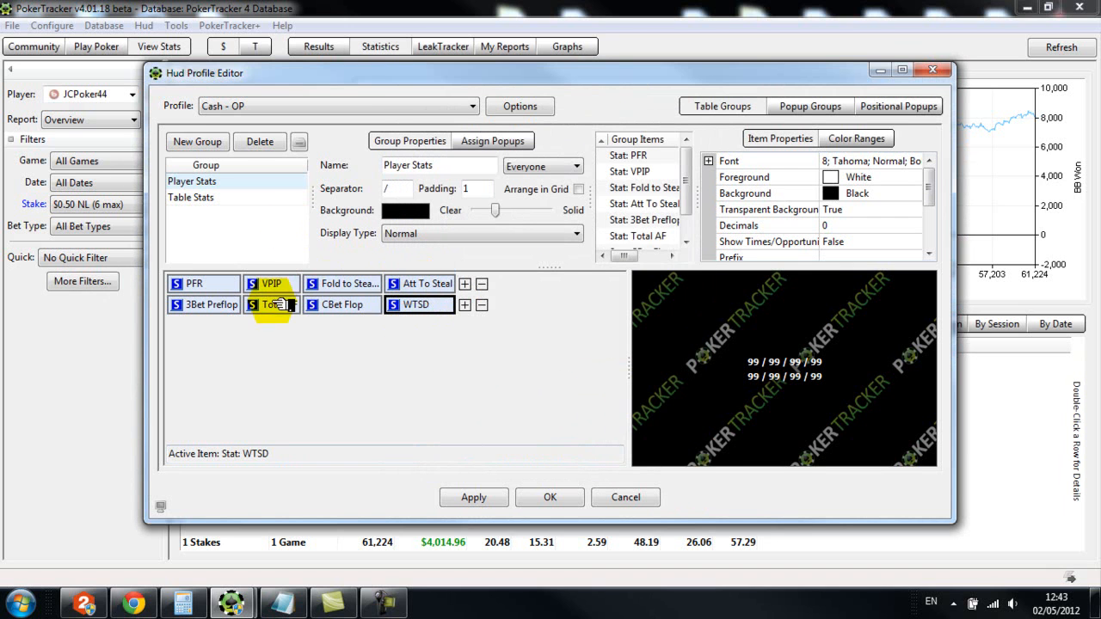
Move VPIP ahead of PFR, and add a note editor at the very start of the first line
drag(282, 290, 191, 287)
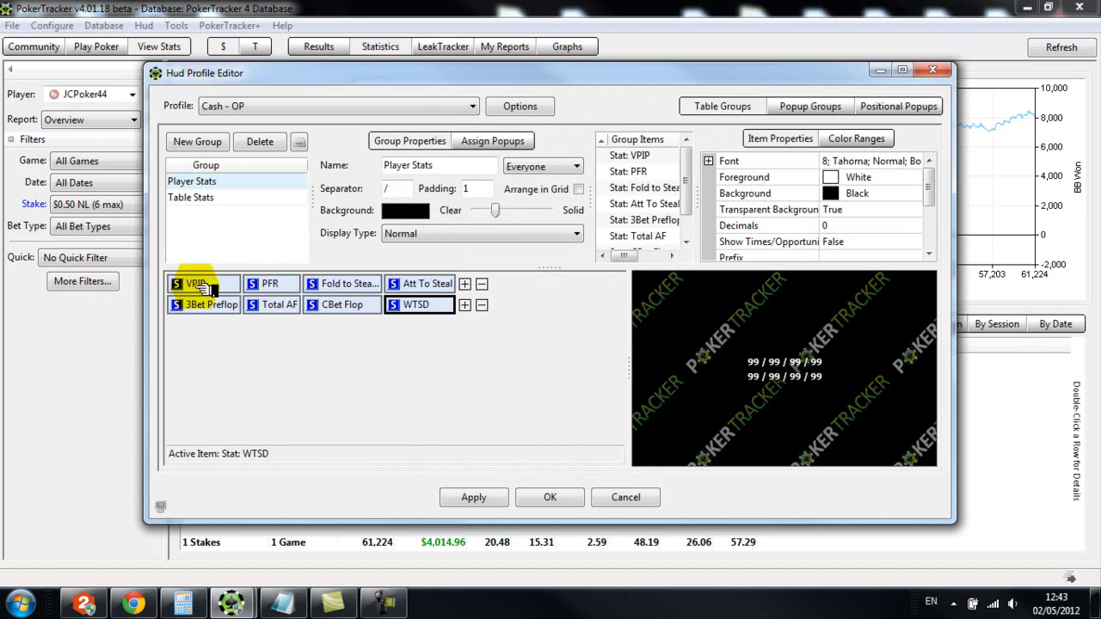
click(465, 285)
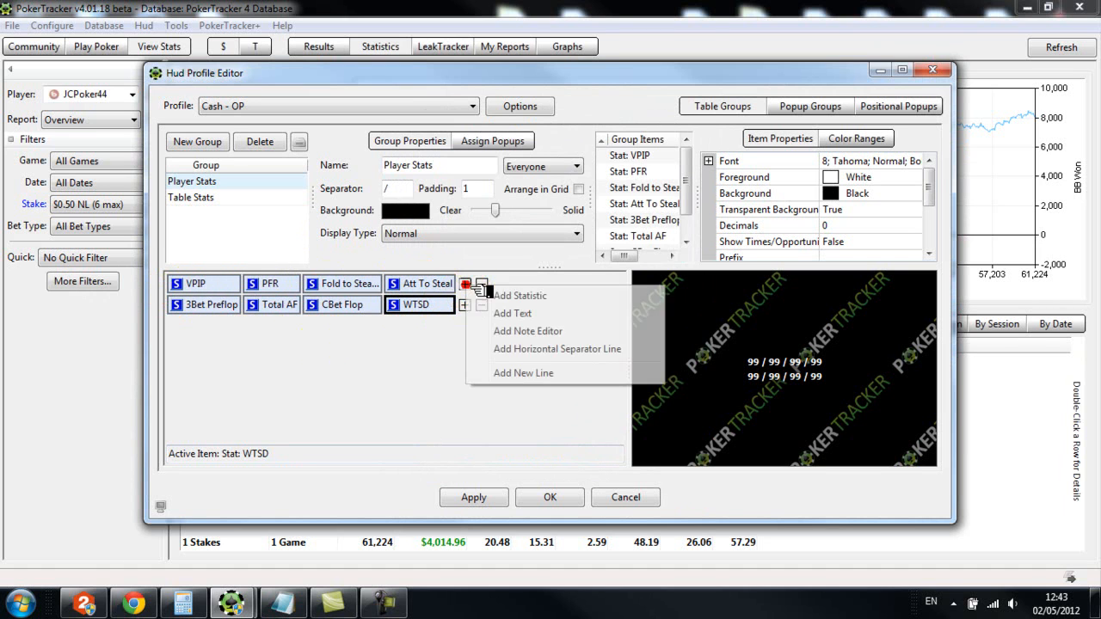
click(522, 334)
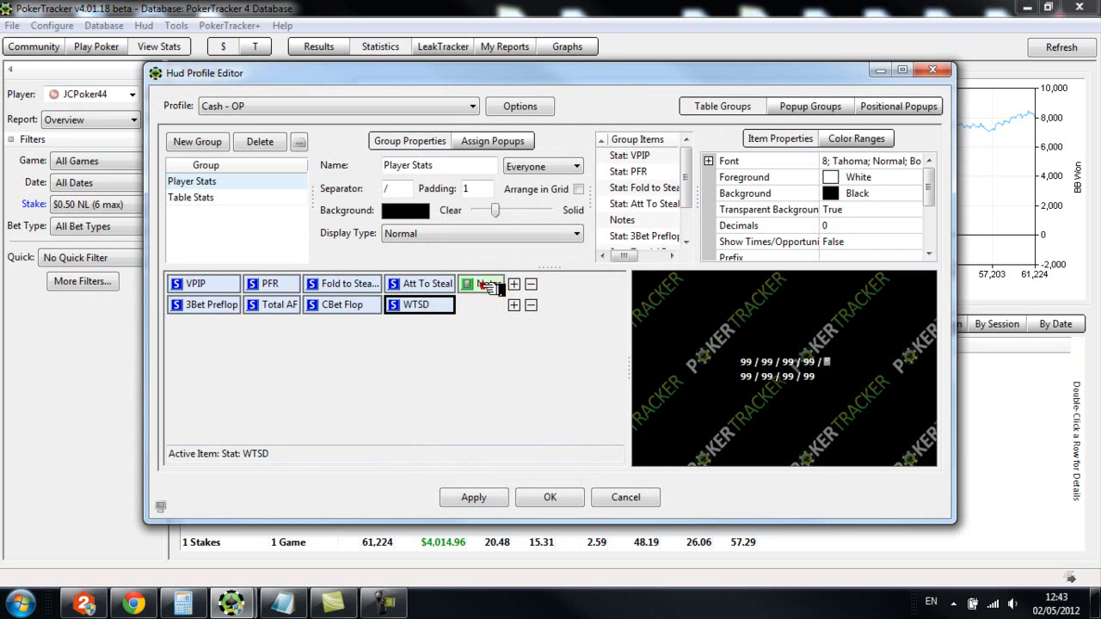
drag(179, 284, 183, 284)
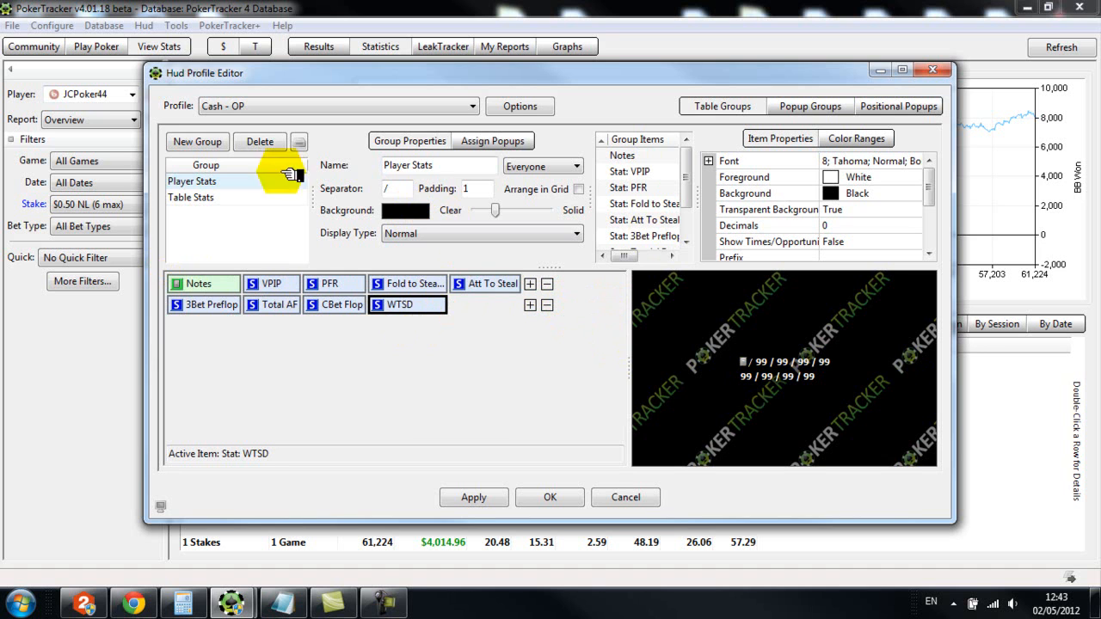
Set the Player Stats group background to dark green (RGB 0, 64, 0) and make it slightly more solid
click(405, 210)
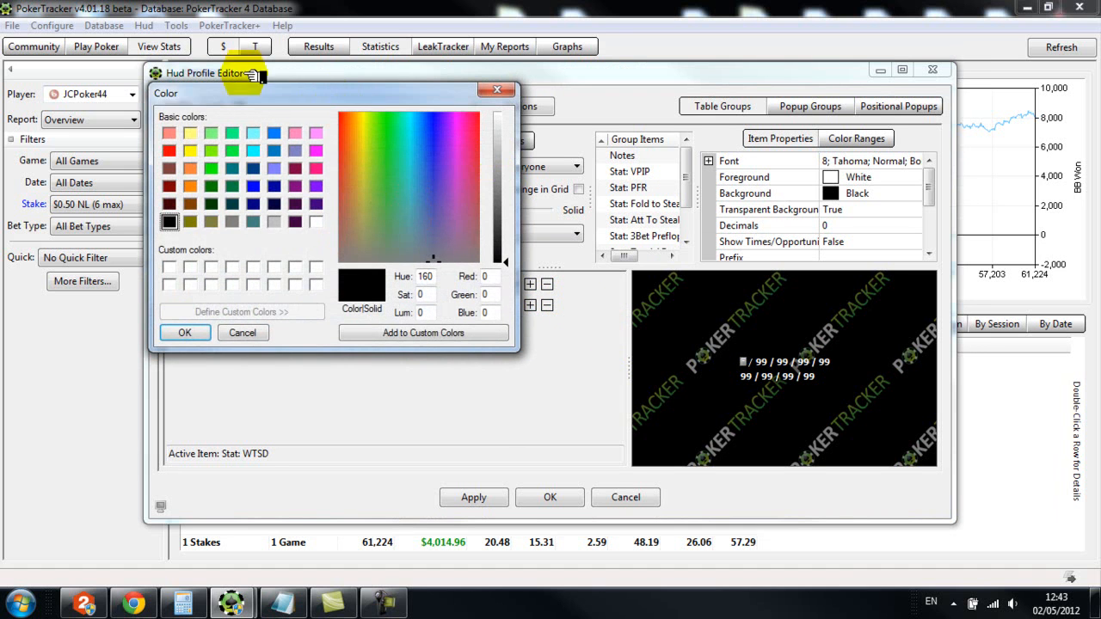
click(211, 204)
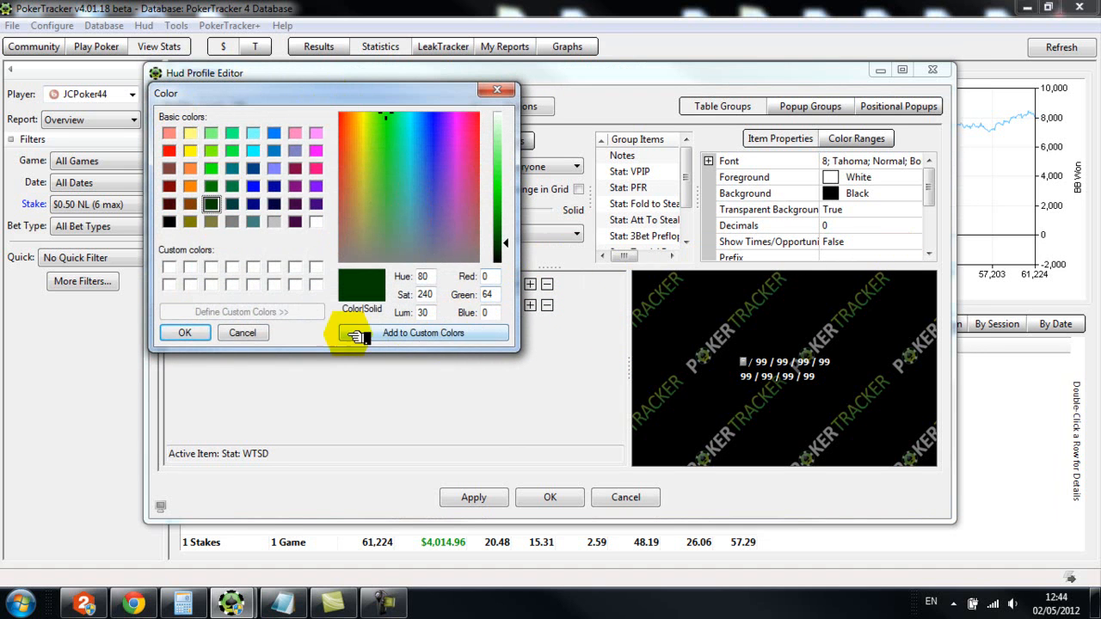
click(186, 333)
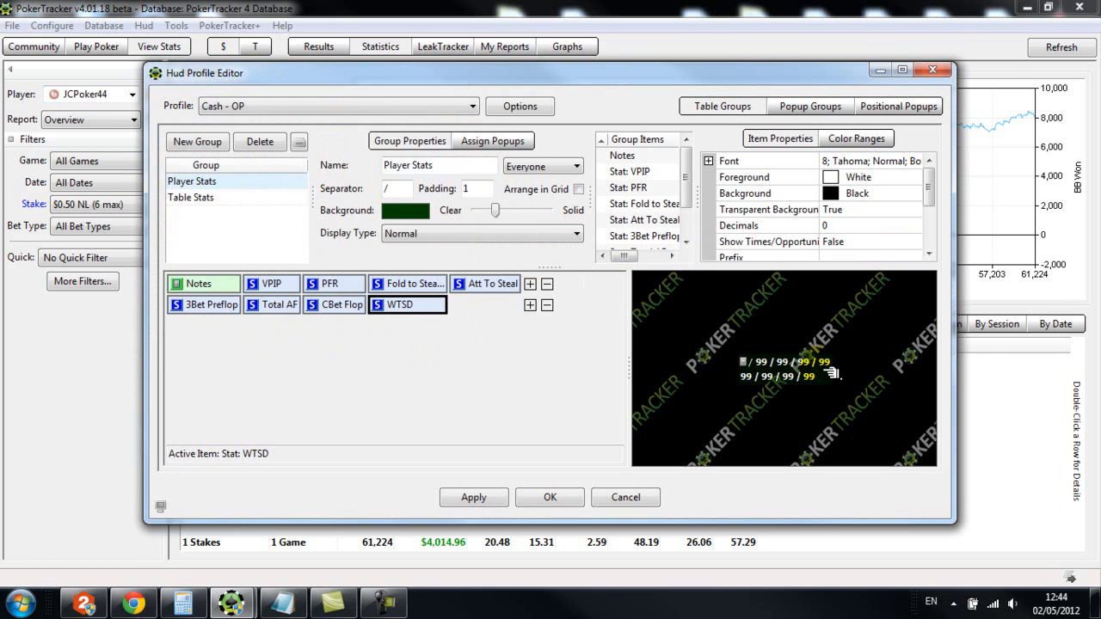
drag(497, 210, 530, 214)
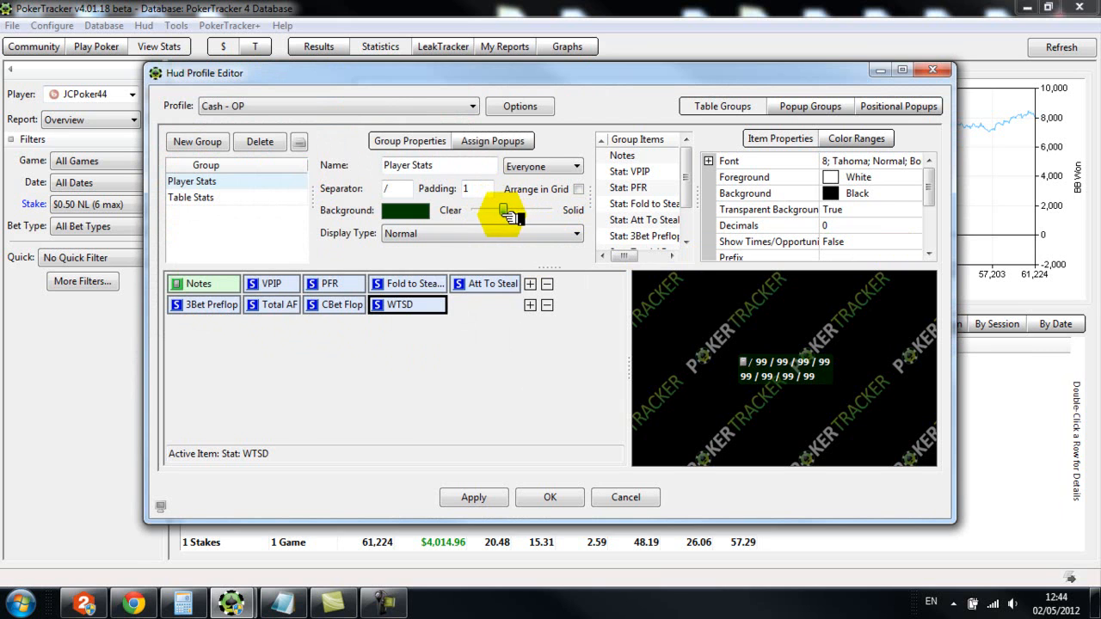
click(570, 235)
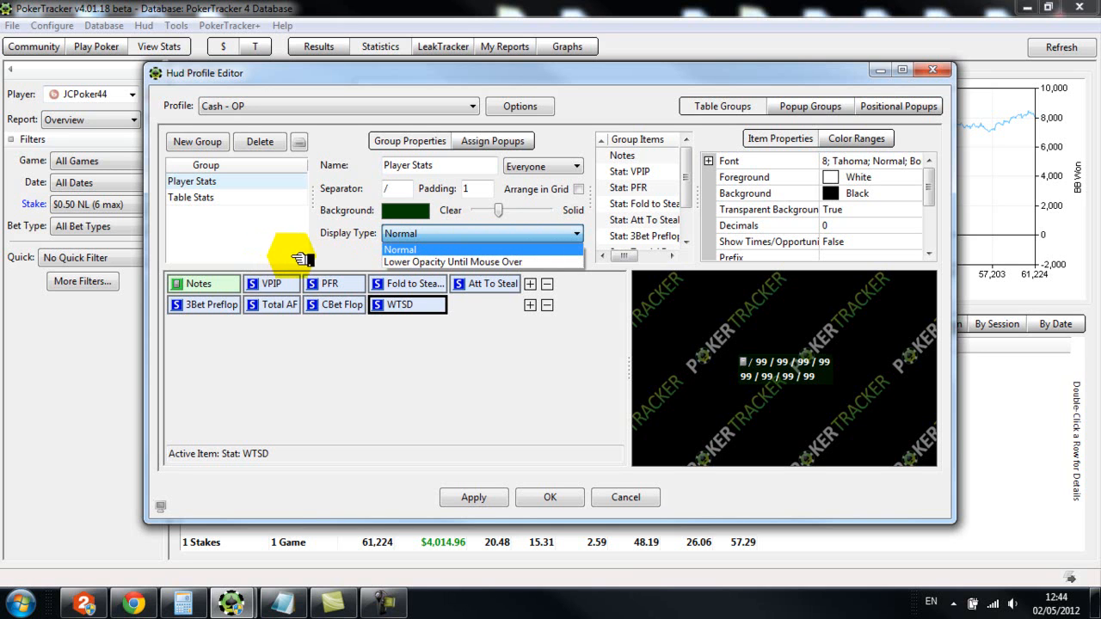
click(335, 262)
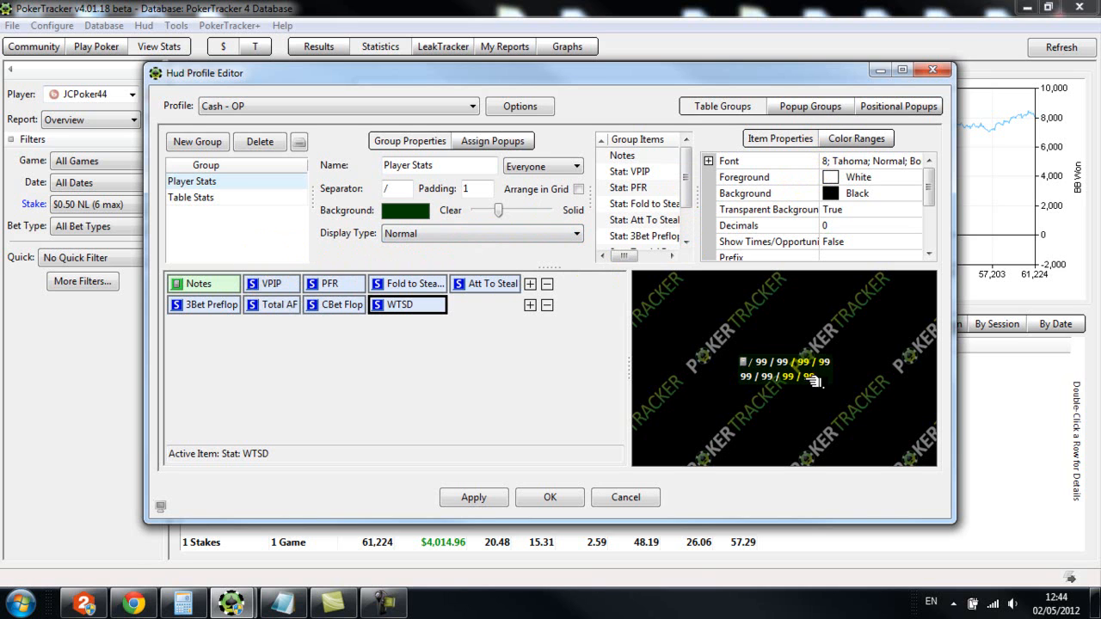
Set the VPIP statistic's foreground color to yellow
click(263, 285)
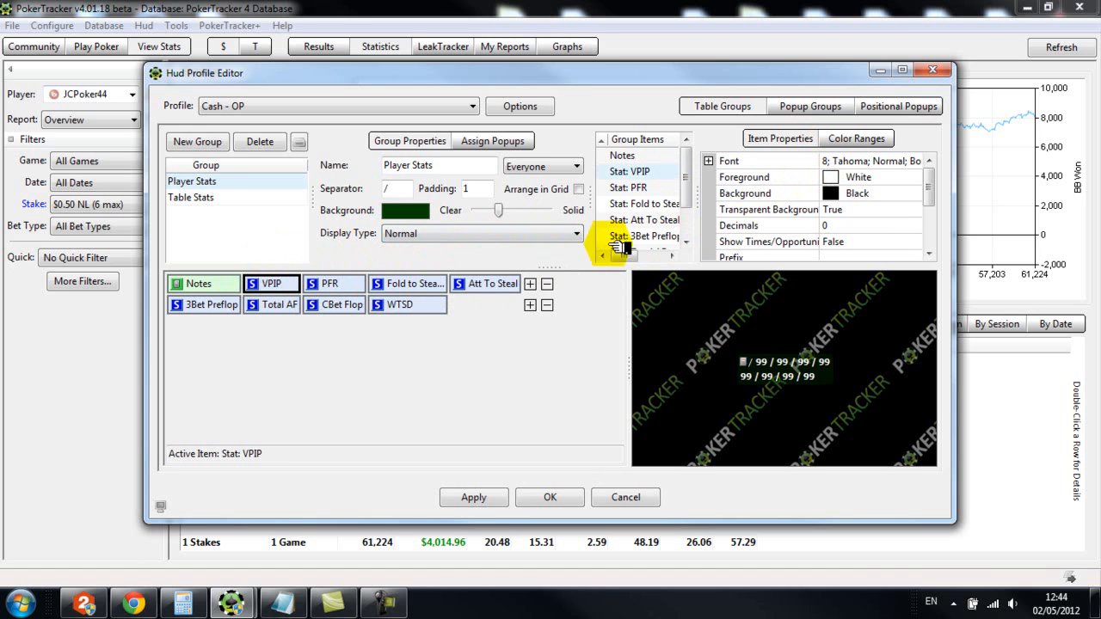
click(836, 178)
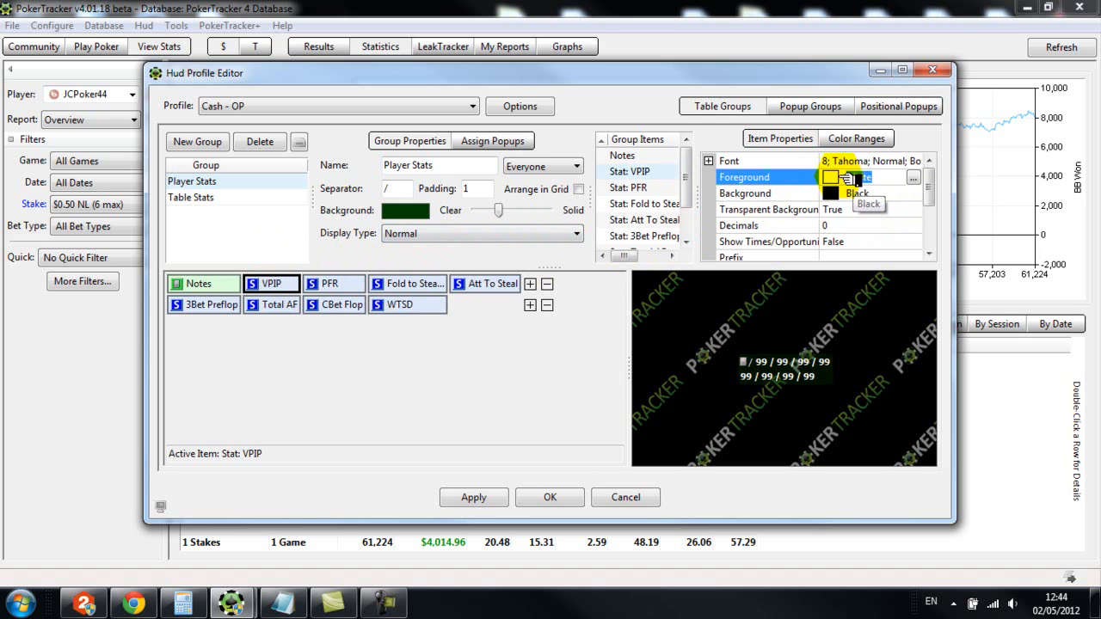
click(913, 177)
click(191, 151)
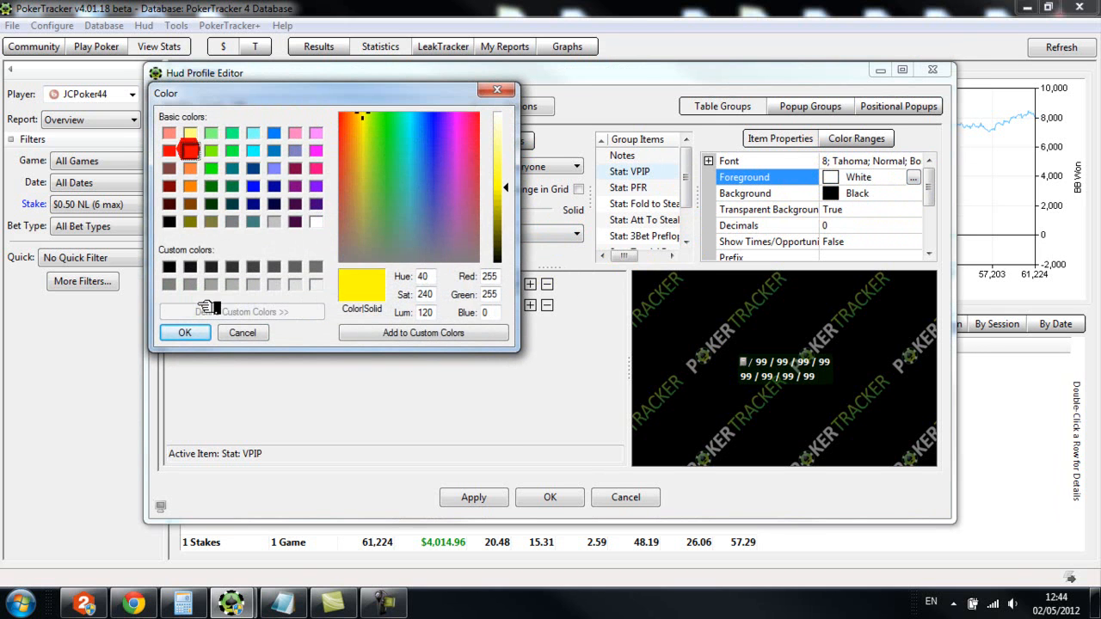
click(184, 332)
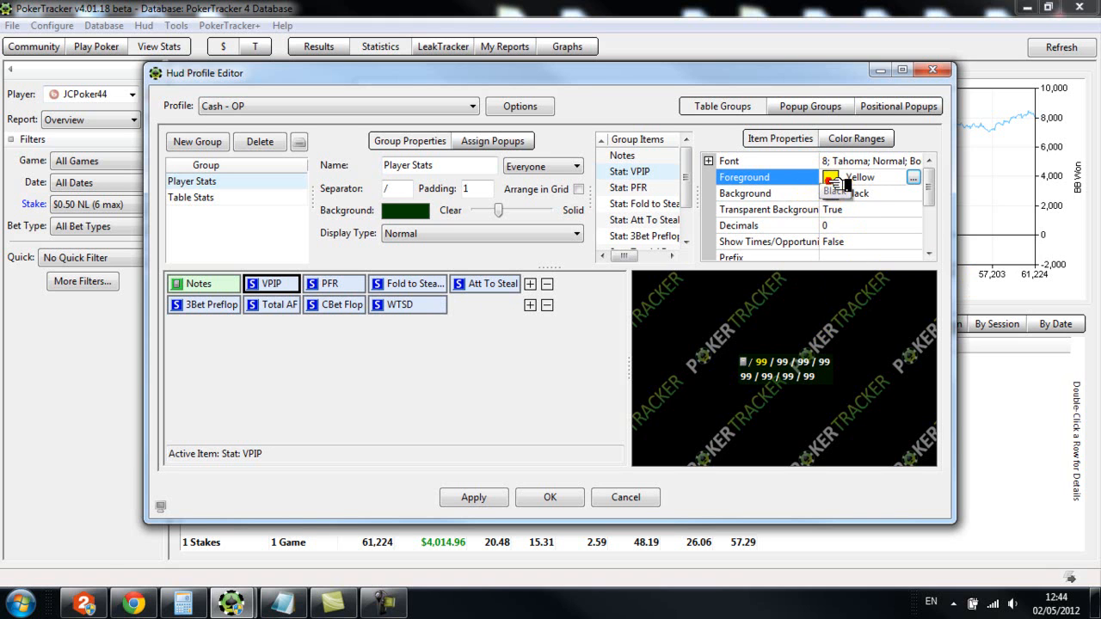
Return the VPIP statistic's foreground color to white
click(913, 177)
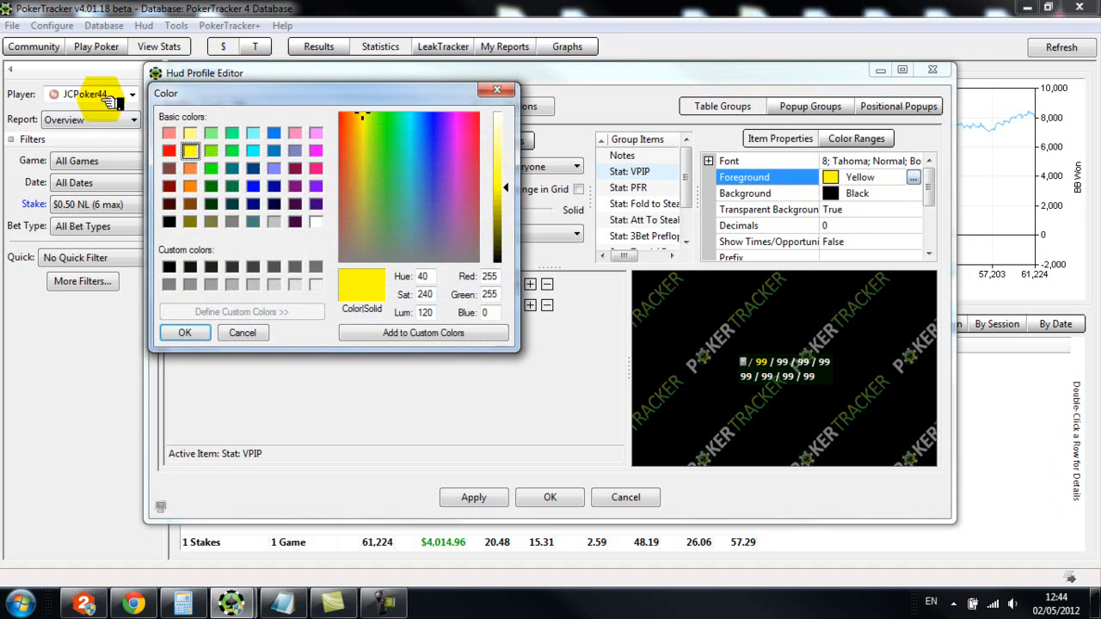
click(315, 222)
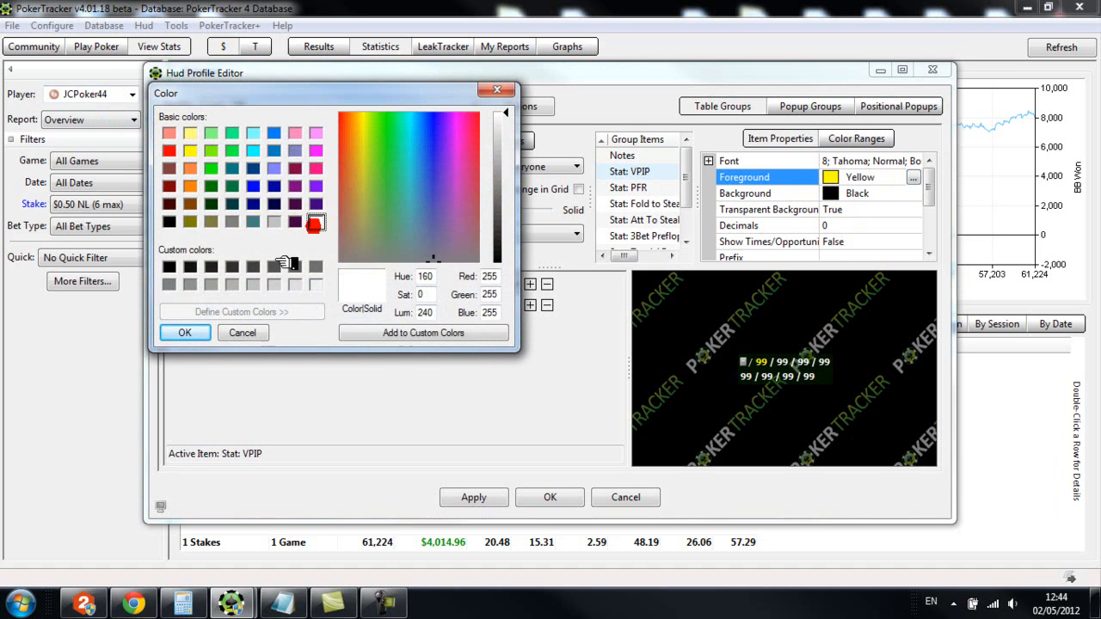
click(184, 333)
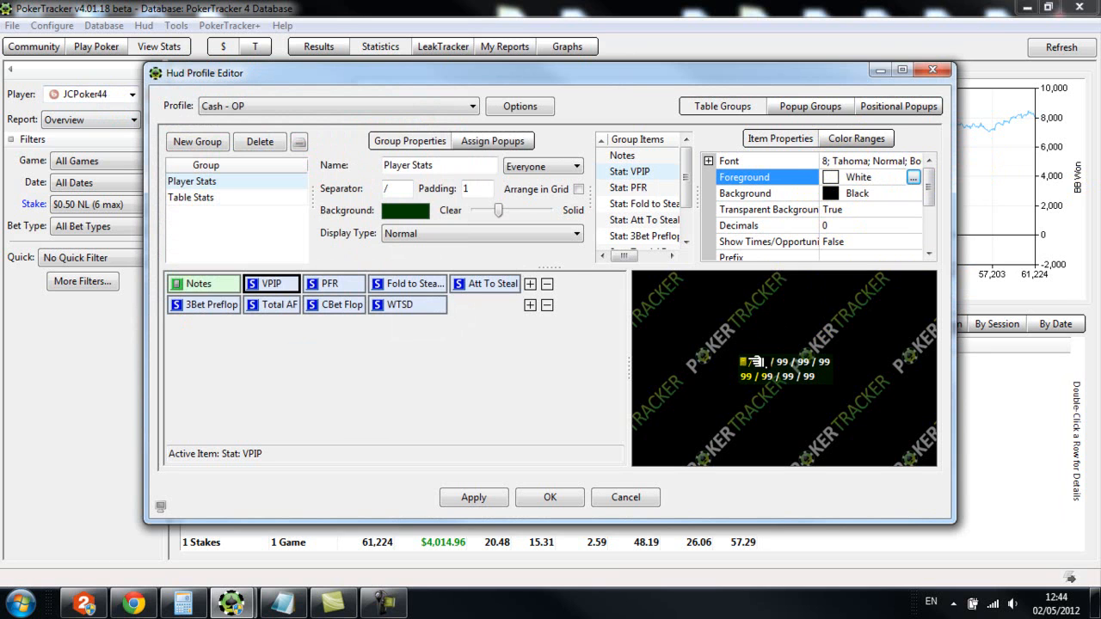
Add a red color range from 0 to 15 to the VPIP statistic
click(860, 138)
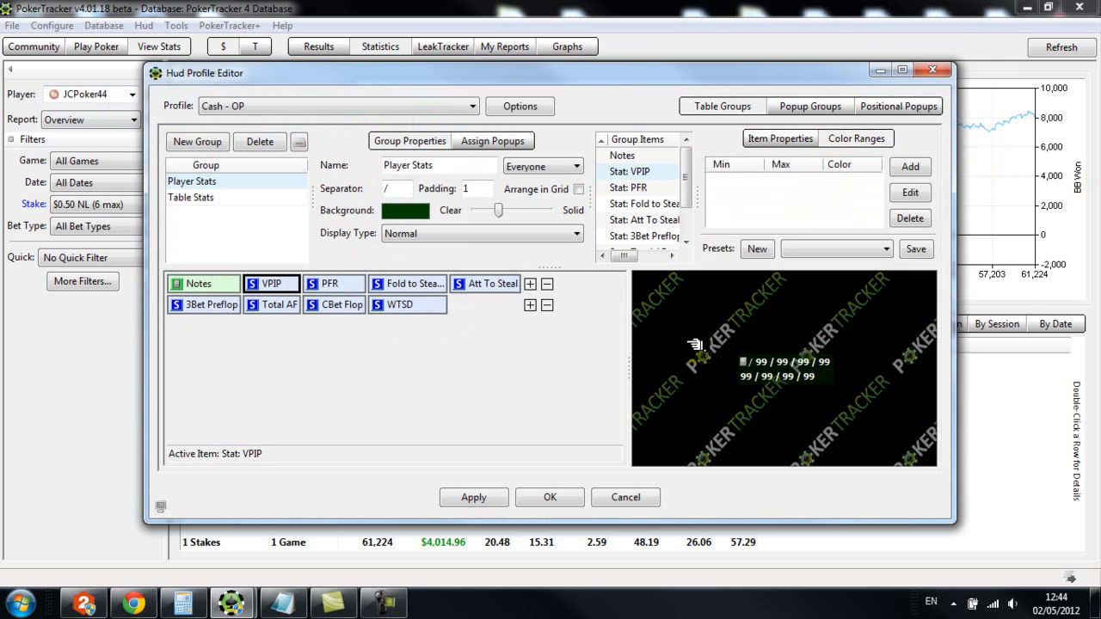
click(912, 169)
click(511, 264)
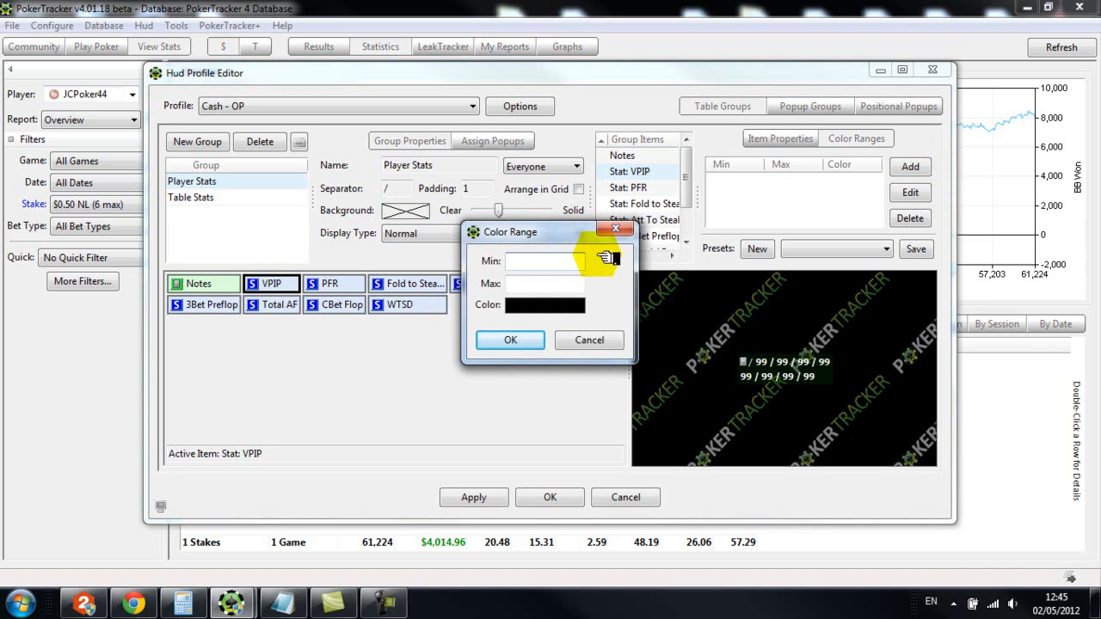
click(516, 284)
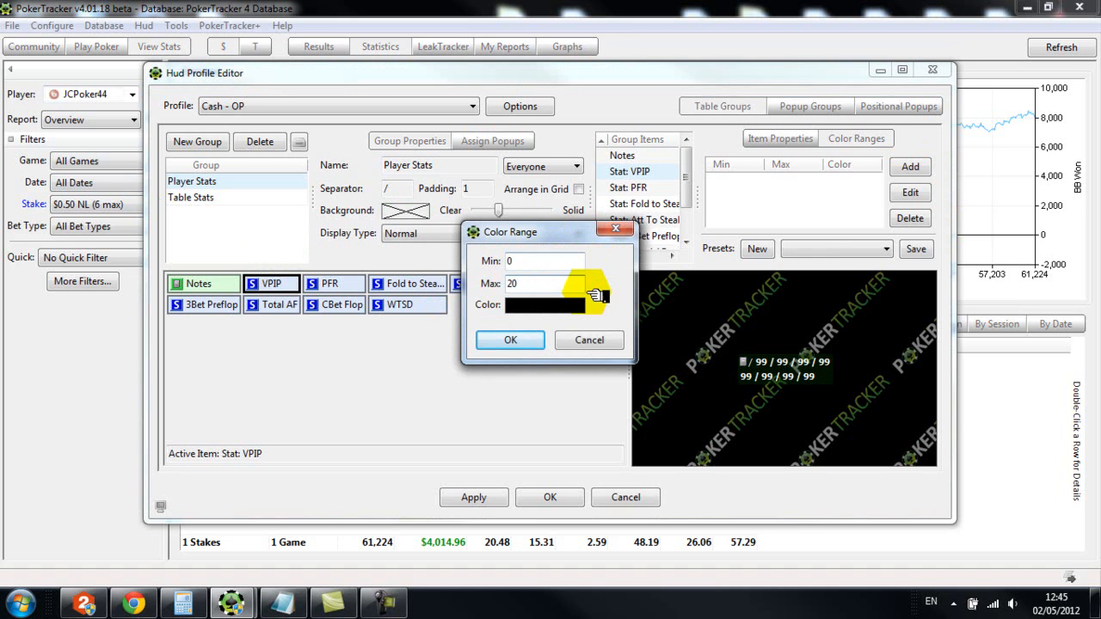
click(564, 306)
click(488, 310)
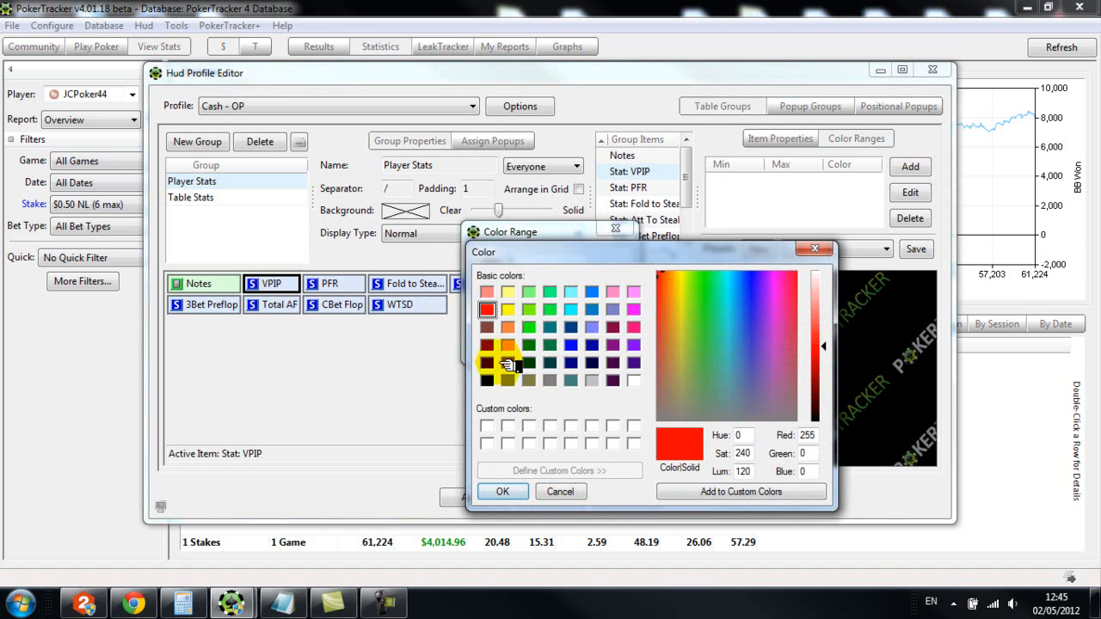
click(503, 492)
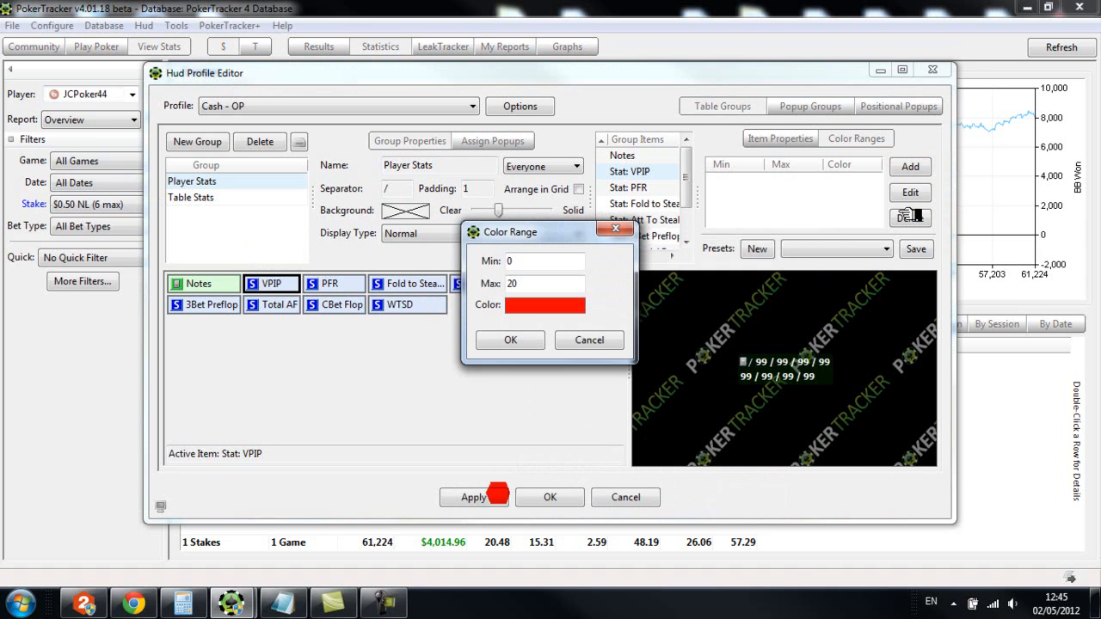
text(15)
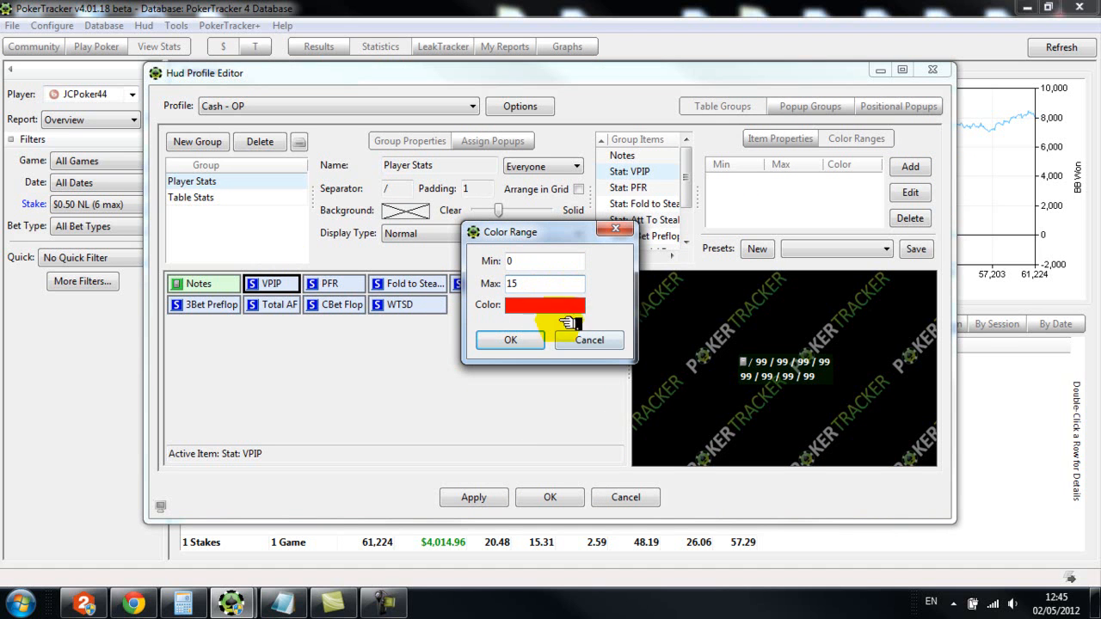
click(510, 340)
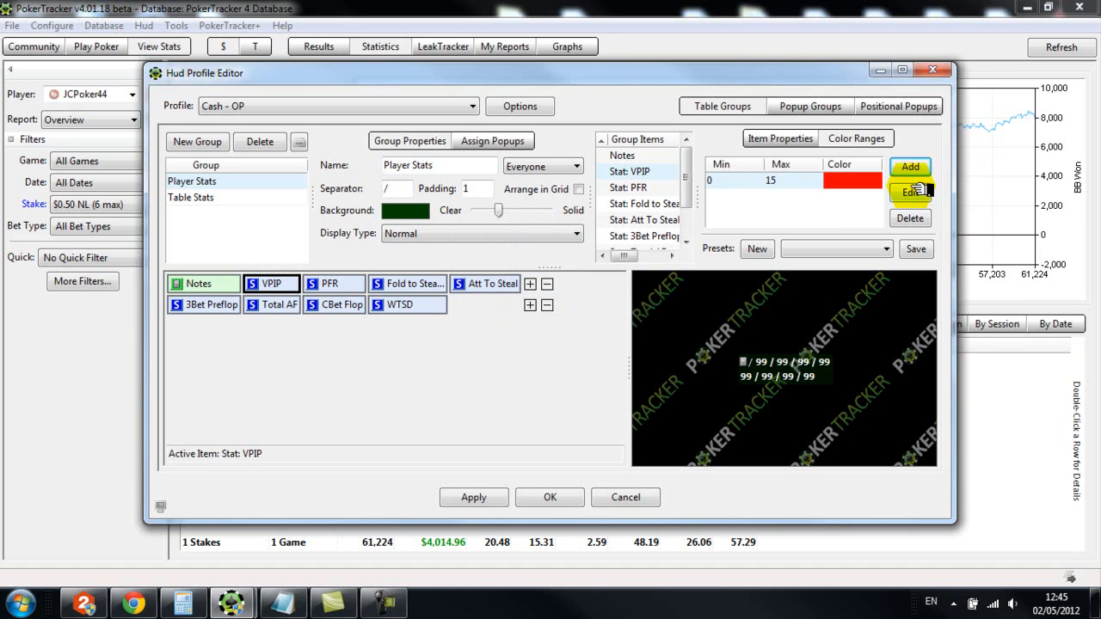
Add a white color range from 15 to 30 to the VPIP statistic
click(910, 166)
click(529, 262)
text(15)
click(528, 284)
text(3)
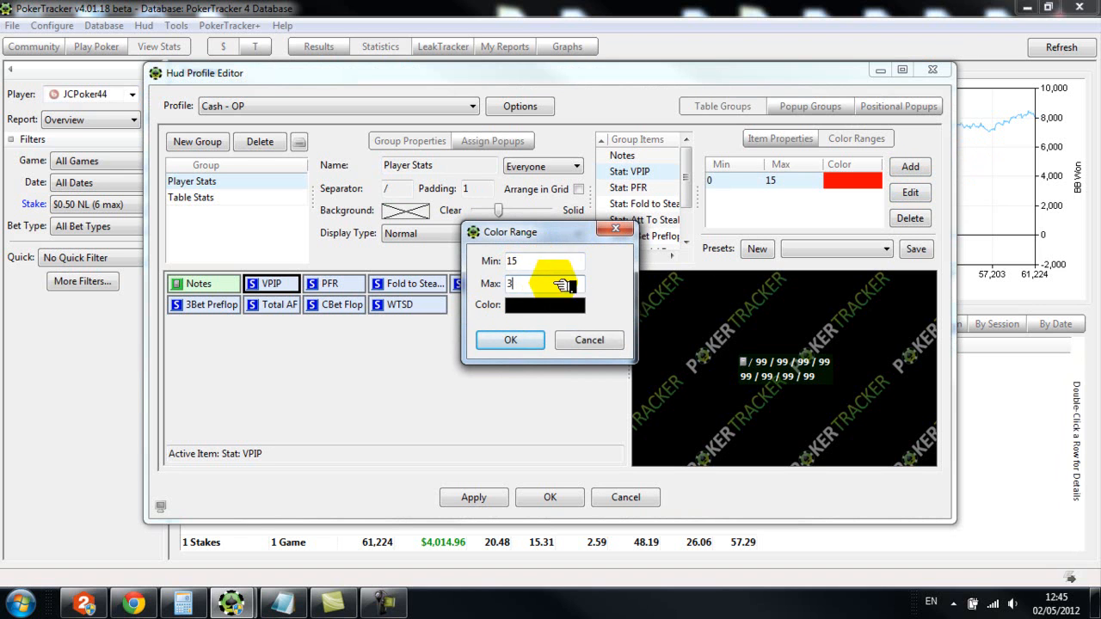
text(0)
click(546, 305)
click(641, 380)
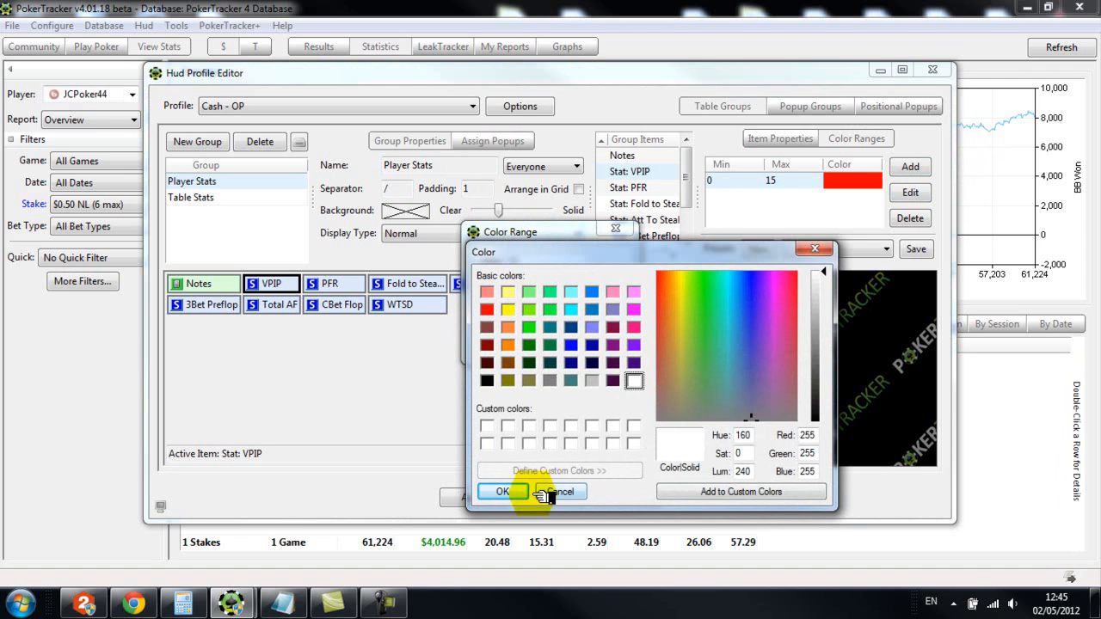
click(502, 491)
click(510, 339)
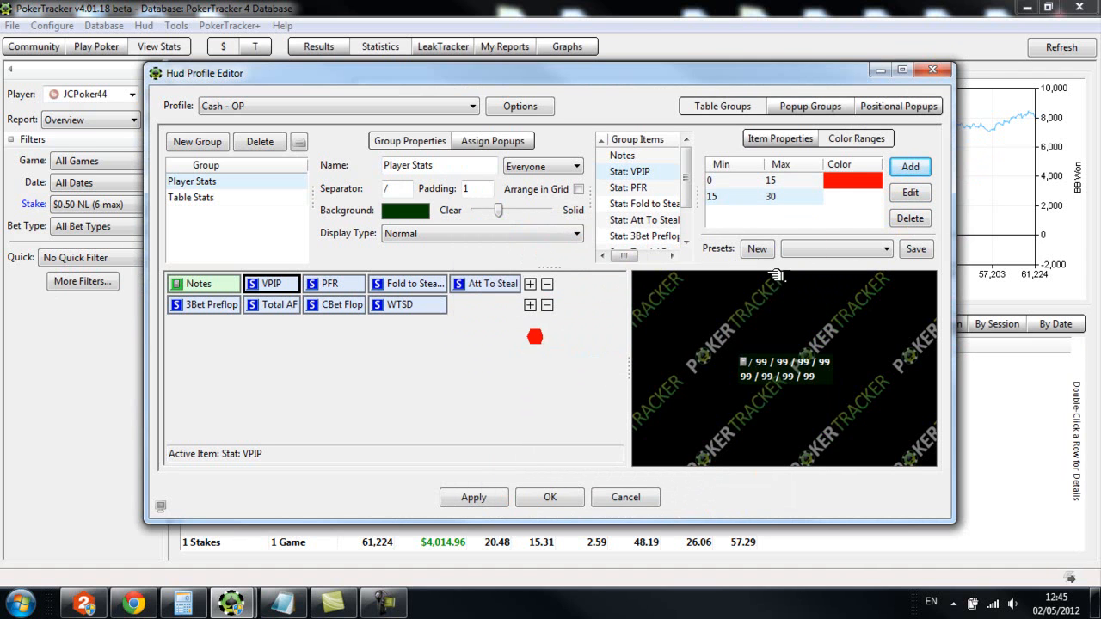
Add a bright green (RGB 0, 255, 0) color range from 30 to 100 to the VPIP statistic
click(913, 168)
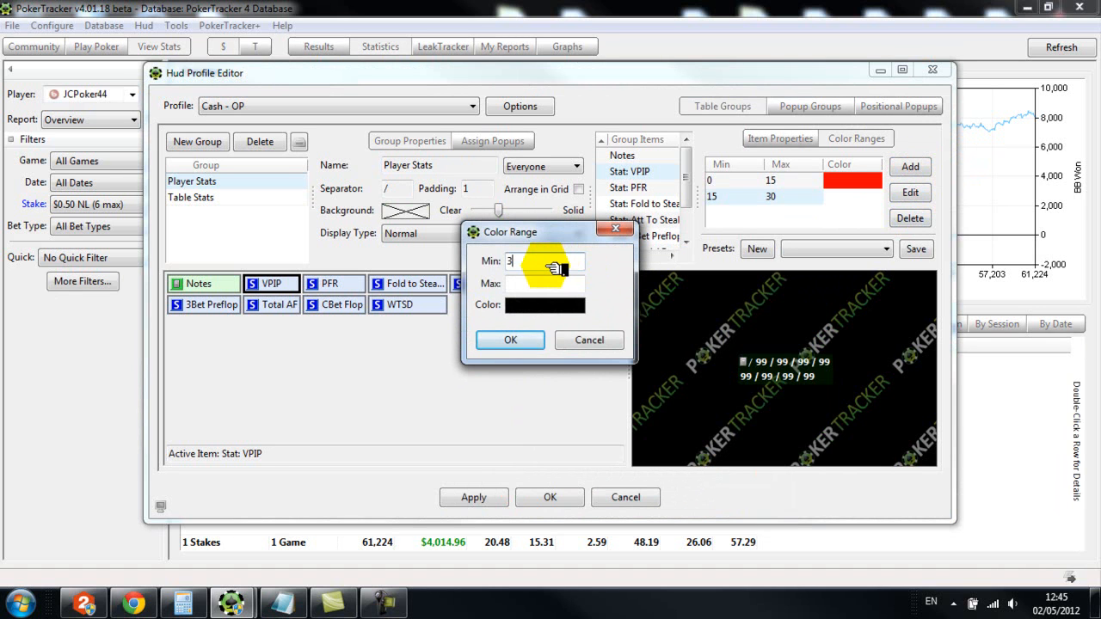
click(529, 288)
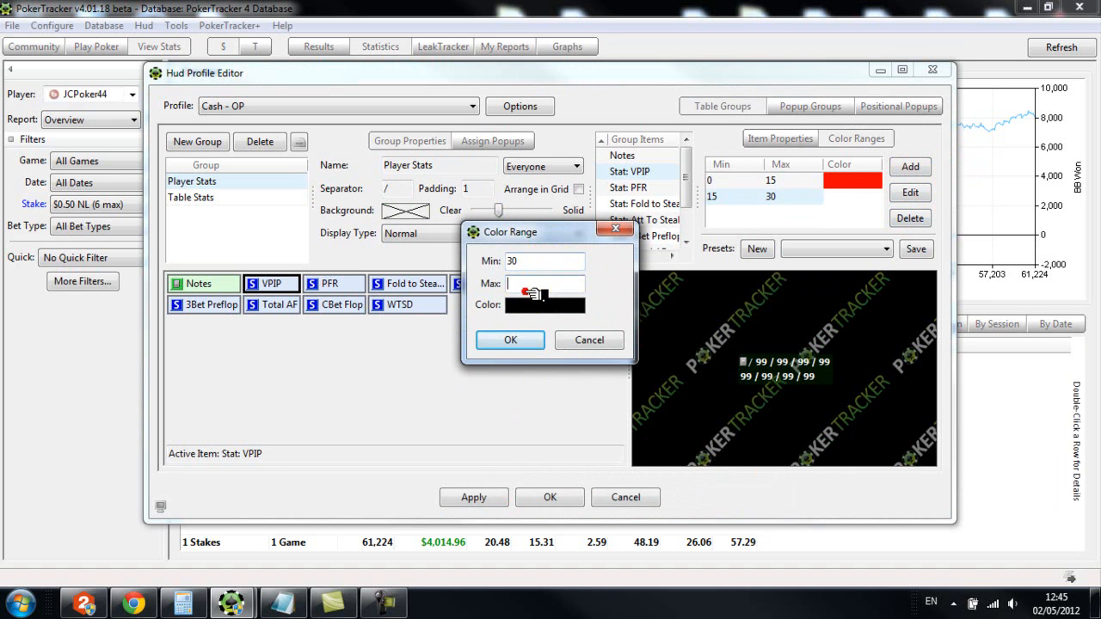
text(100)
click(543, 305)
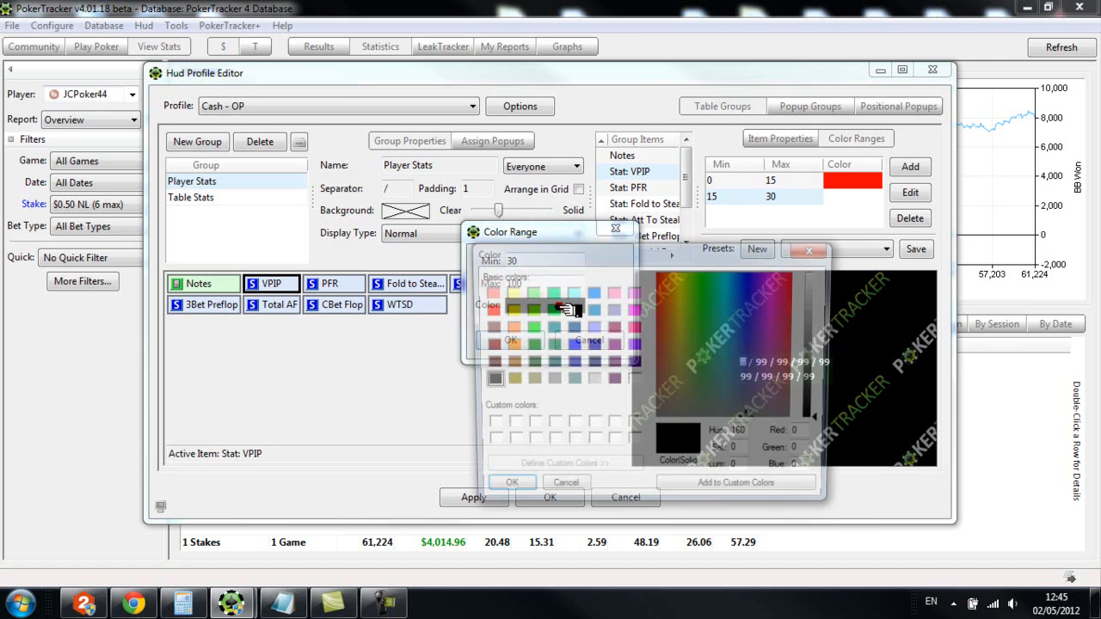
click(528, 327)
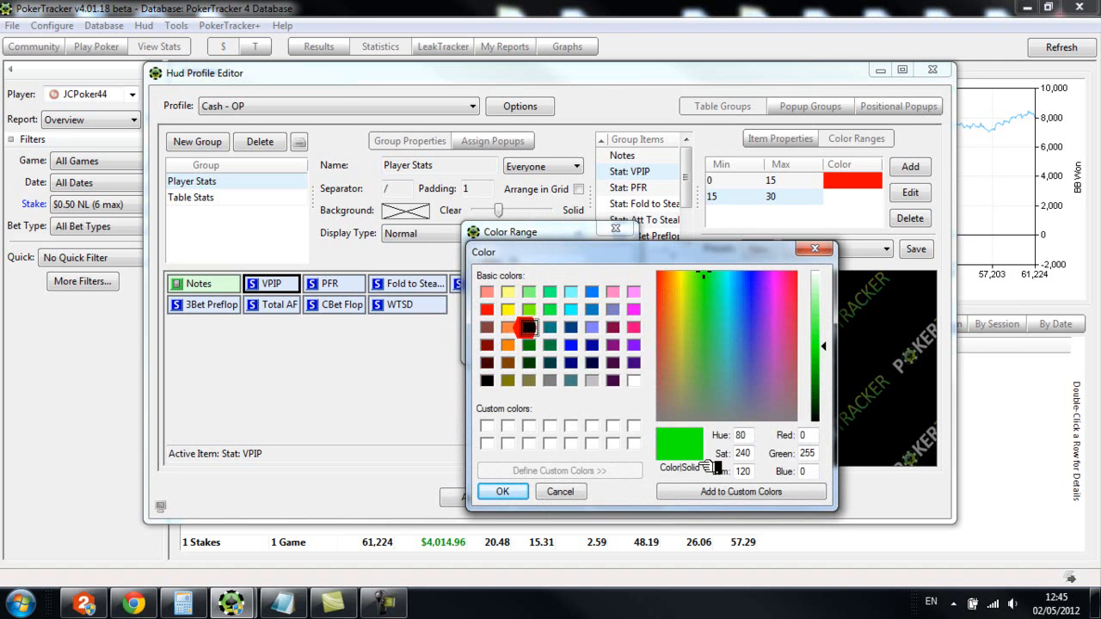
click(501, 491)
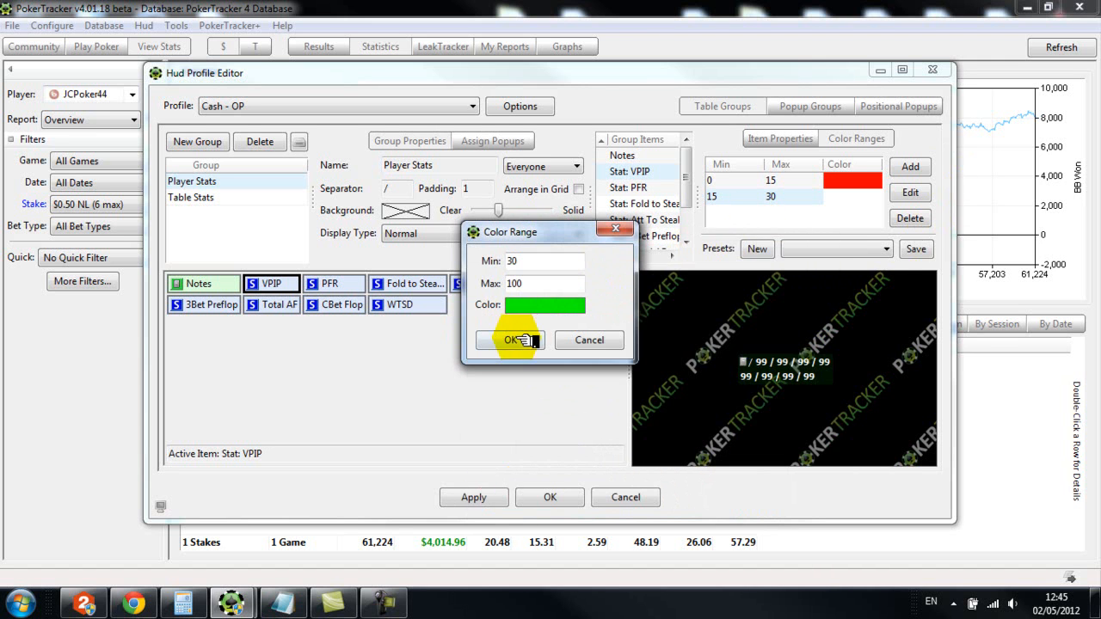
click(511, 340)
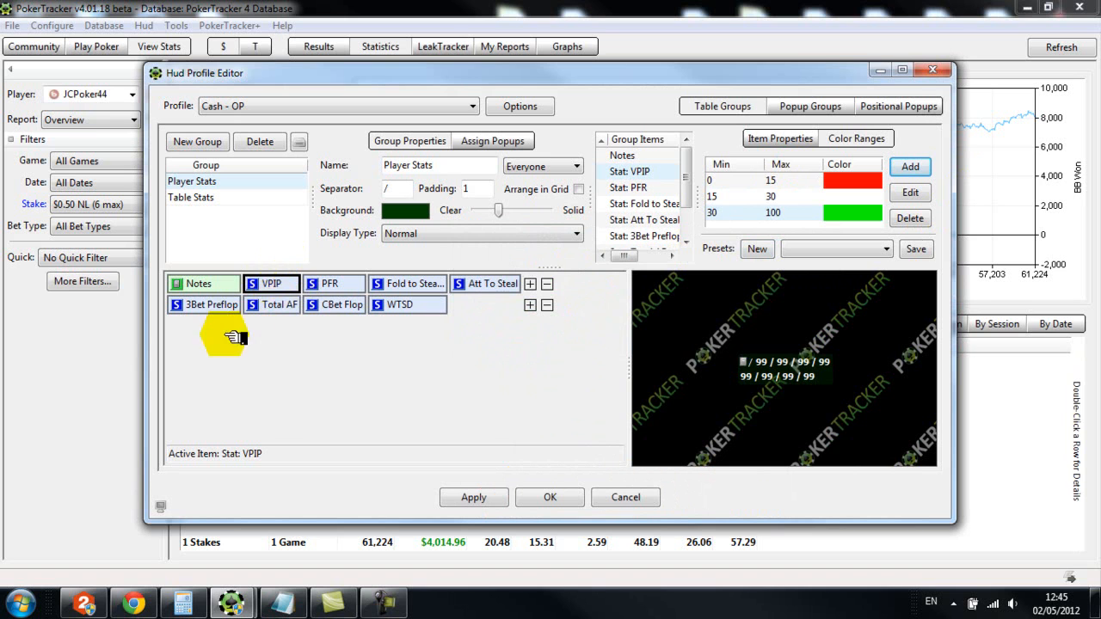
click(274, 287)
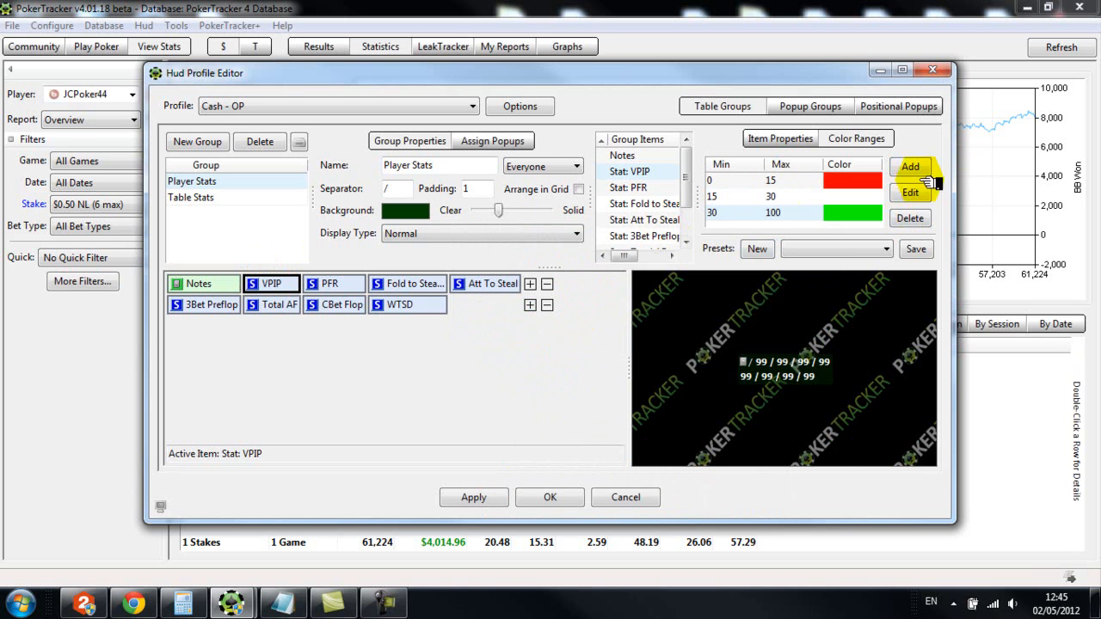
Give the PFR statistic a red color range from 0 to 10
click(330, 284)
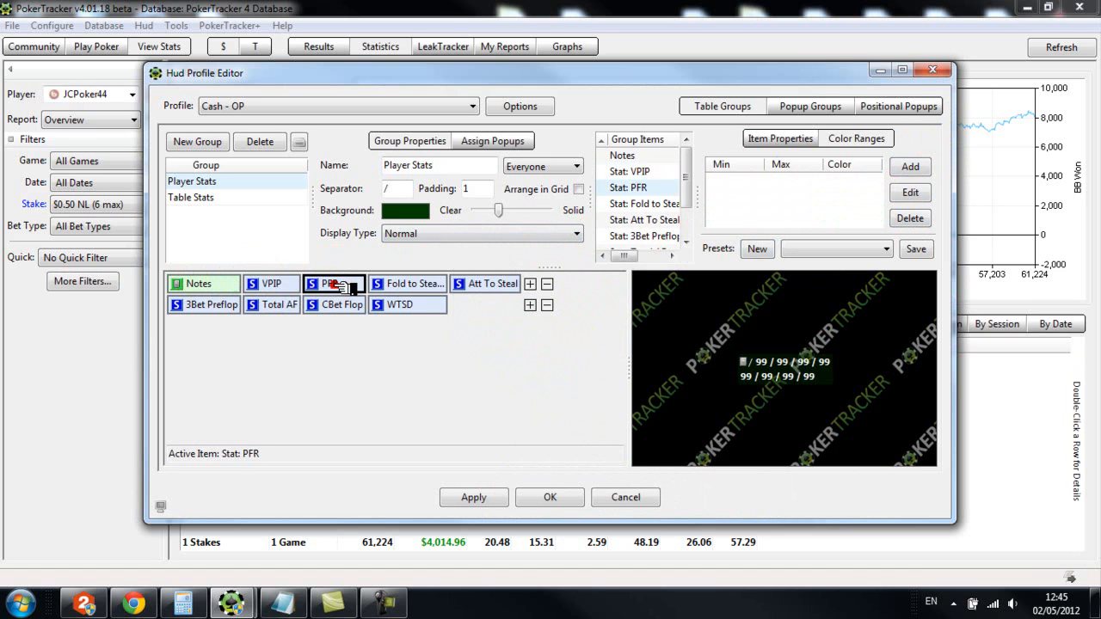
click(910, 166)
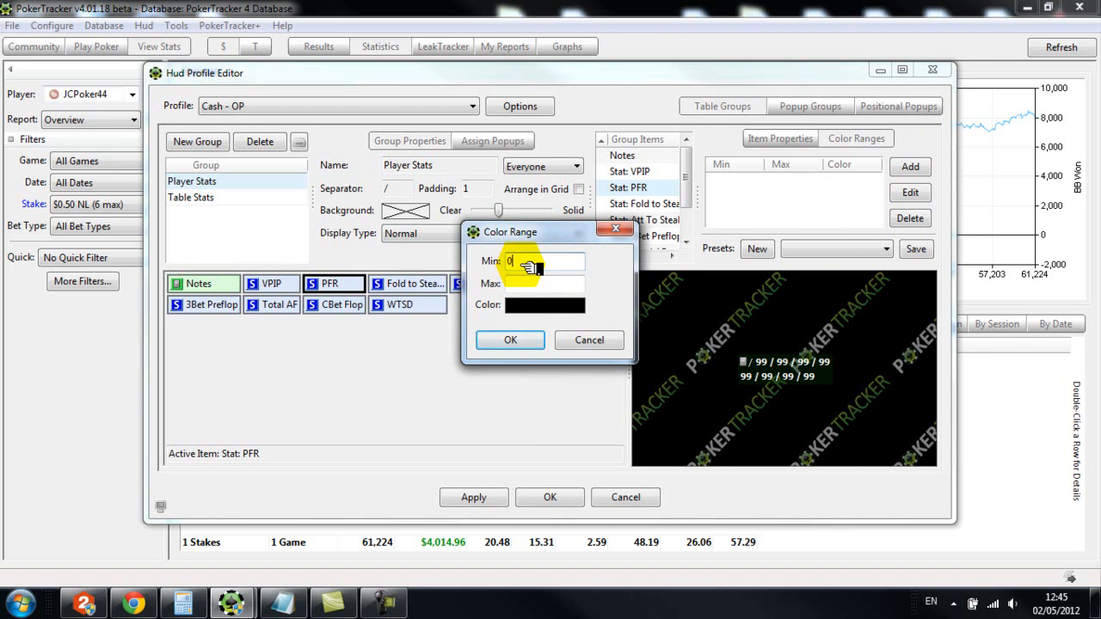
click(525, 284)
text(10)
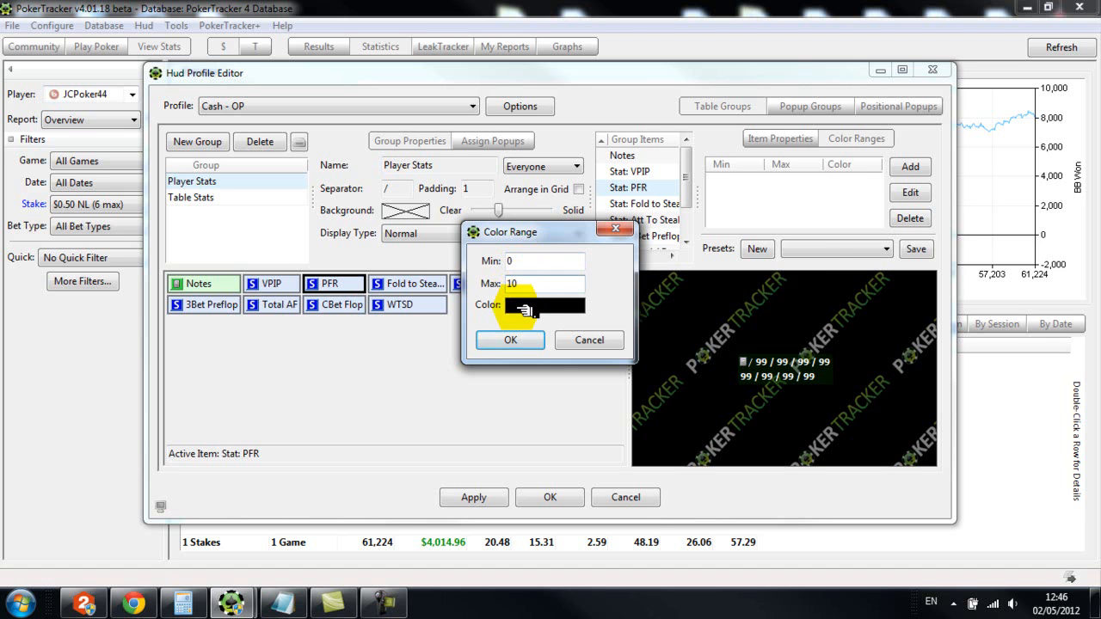
click(526, 306)
click(487, 309)
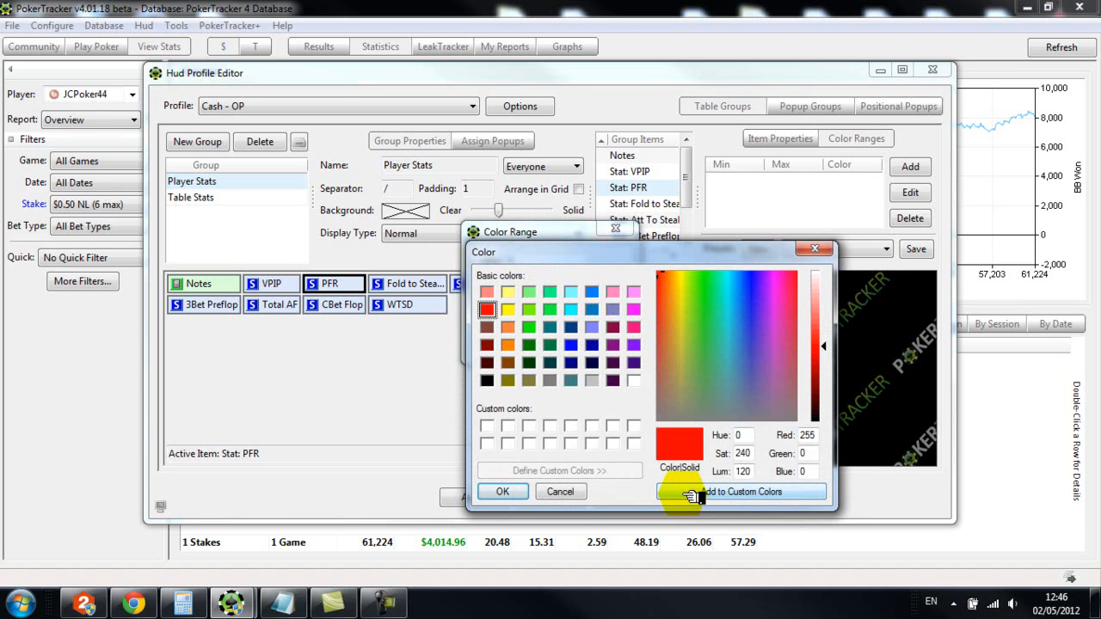
click(501, 492)
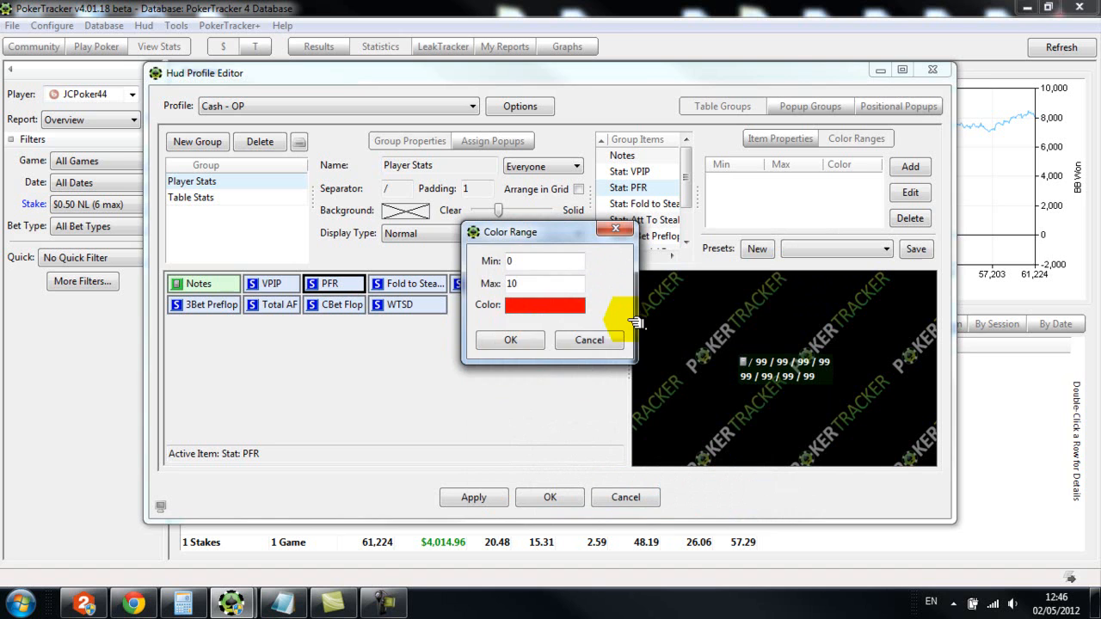
click(510, 339)
Add a white color range from 10 to 20 to the PFR statistic
click(910, 166)
click(510, 262)
text(12)
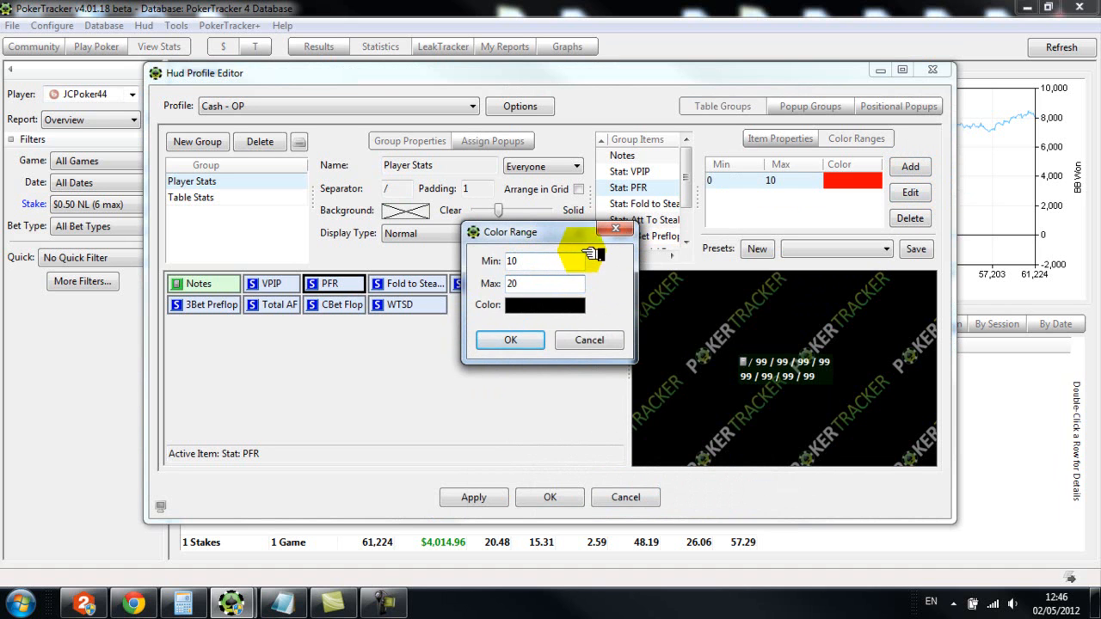
click(542, 305)
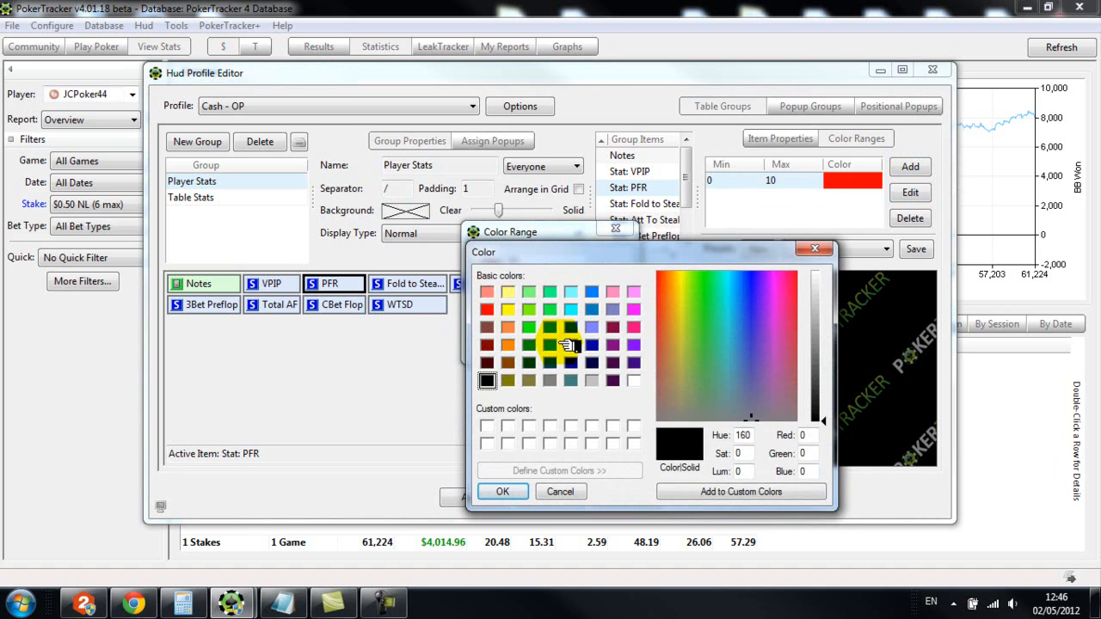
click(633, 380)
click(525, 492)
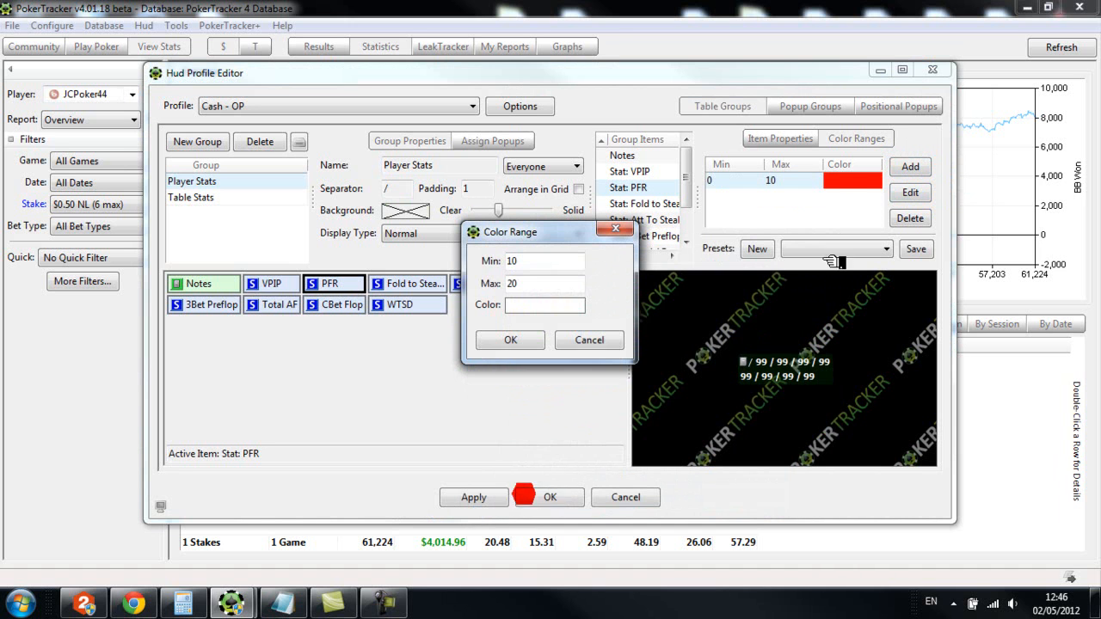
click(516, 341)
Add a bright green (RGB 0, 255, 0) color range from 25 to 100 to the PFR statistic
click(910, 166)
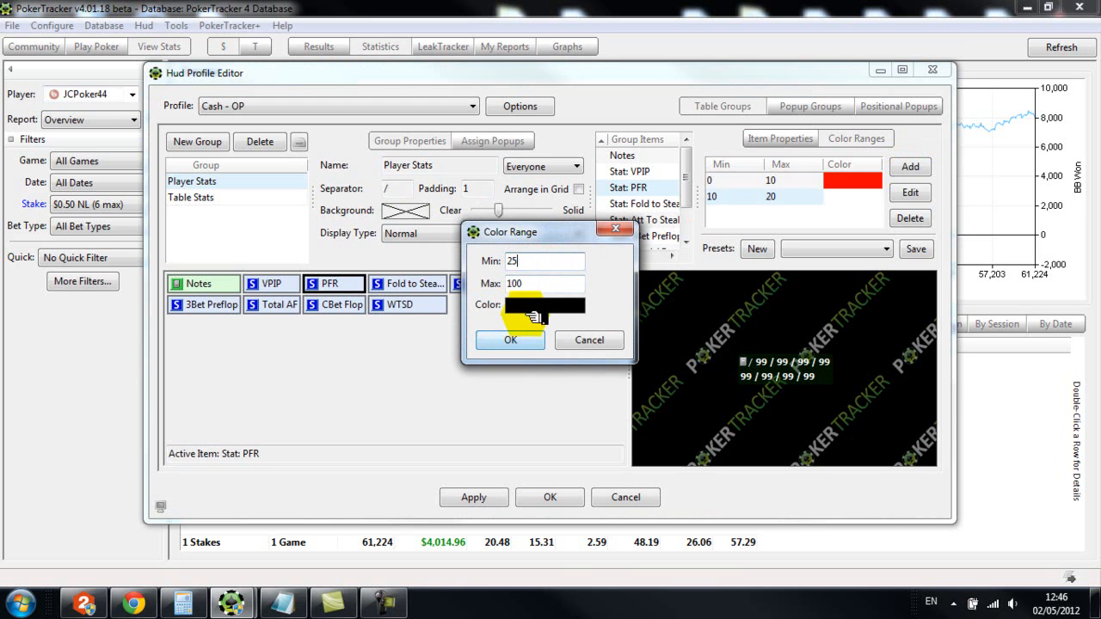
click(533, 305)
click(528, 326)
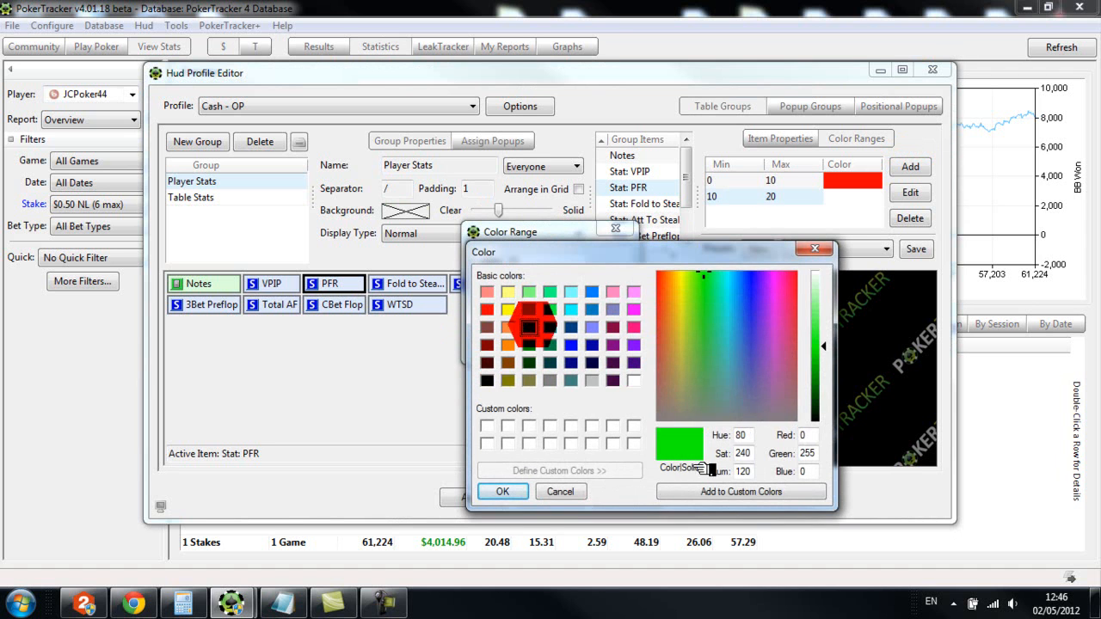
click(503, 491)
click(544, 341)
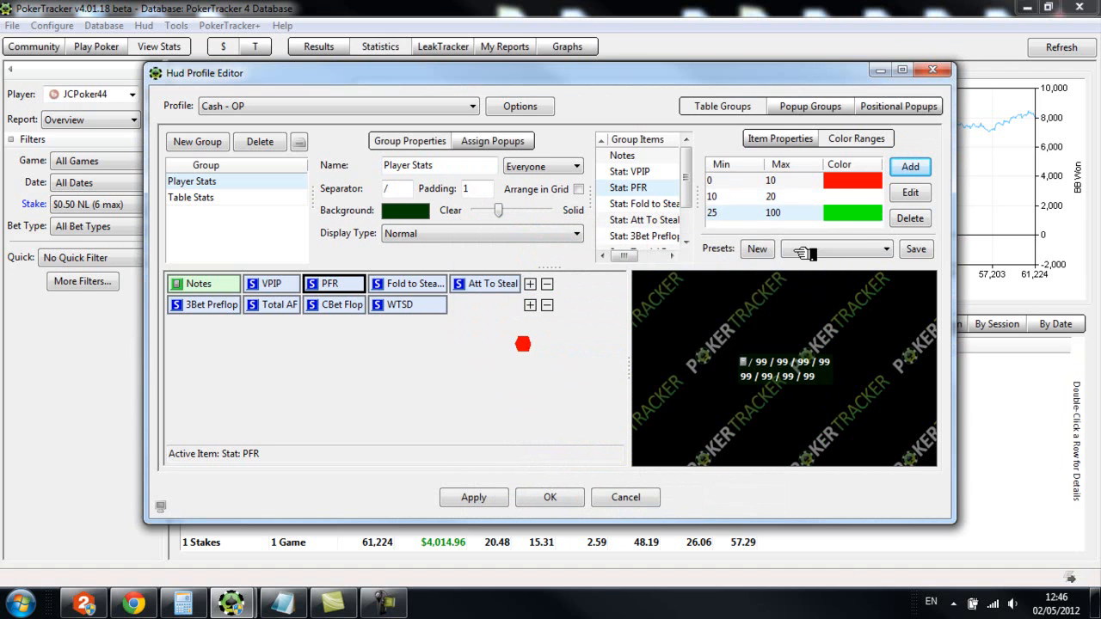
Set the maximum of the PFR statistic's white color range to 25
click(910, 194)
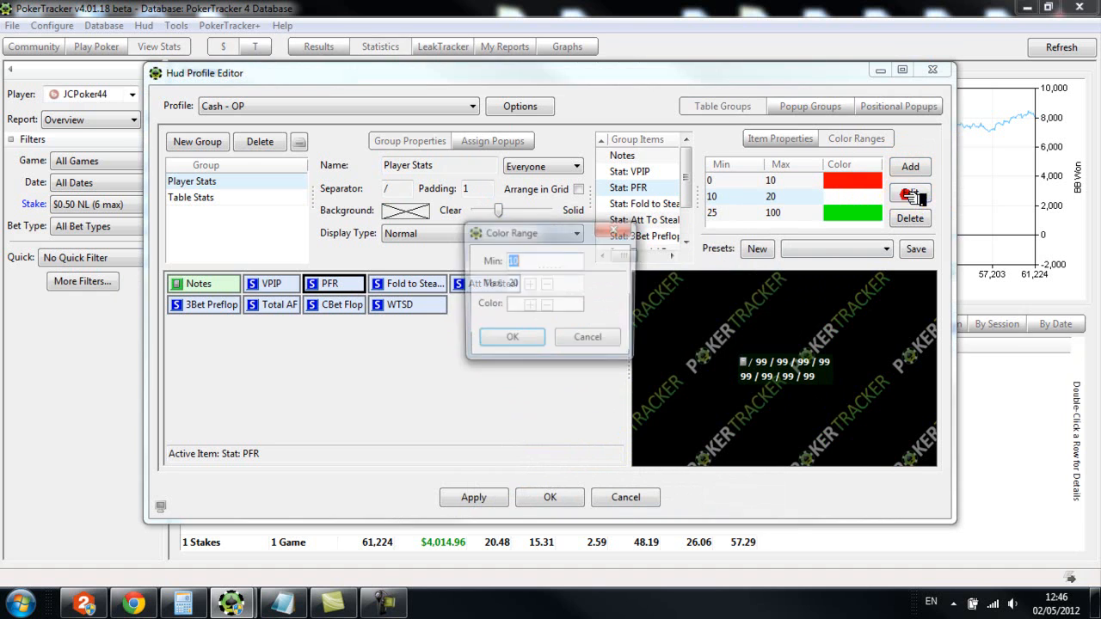
drag(523, 285, 481, 285)
text(25)
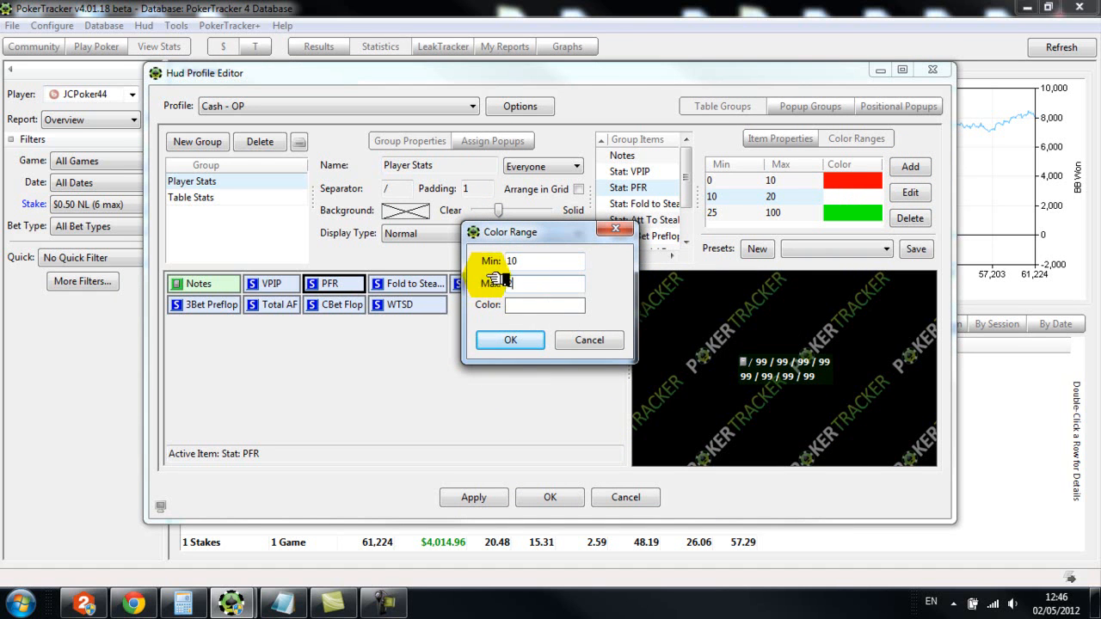
click(508, 339)
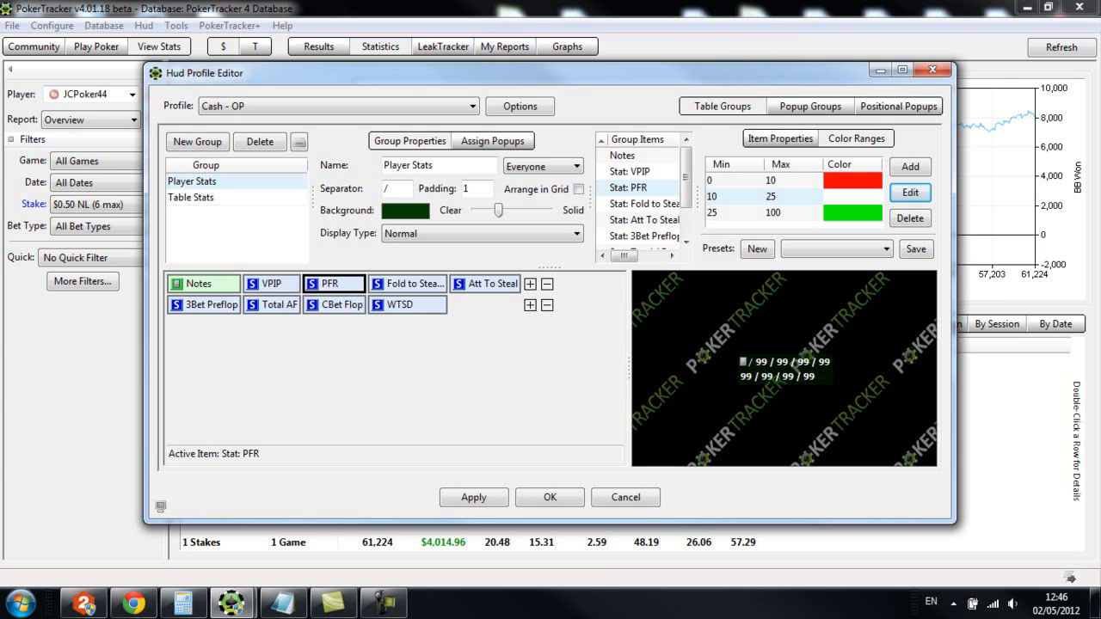
key(F10)
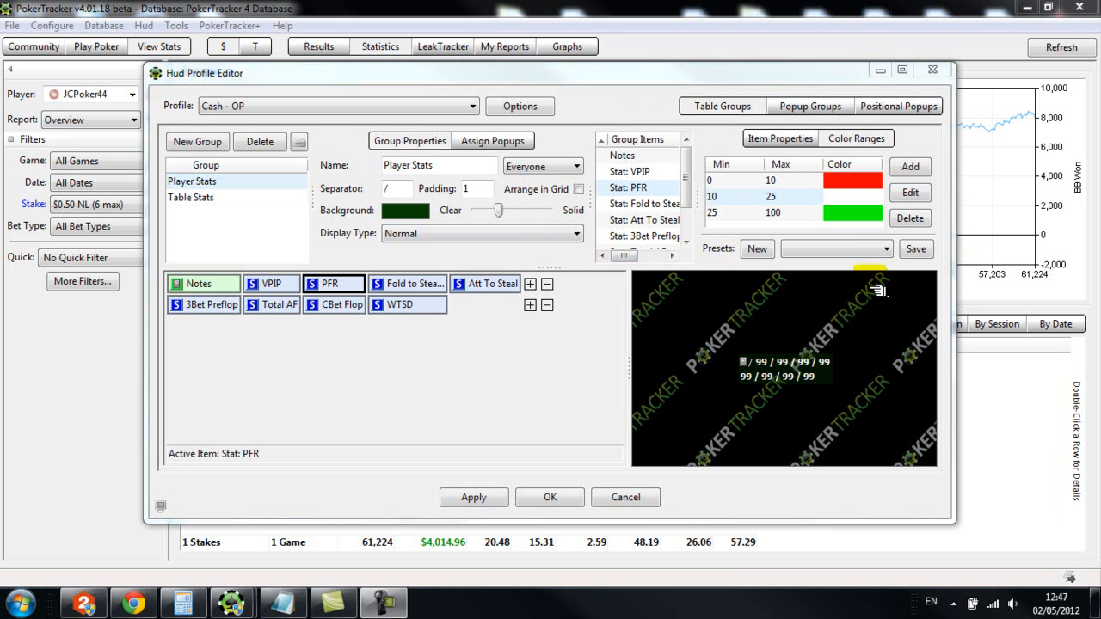
Set the 3Bet Preflop statistic in the Player Stats group to show 1 decimal
click(274, 283)
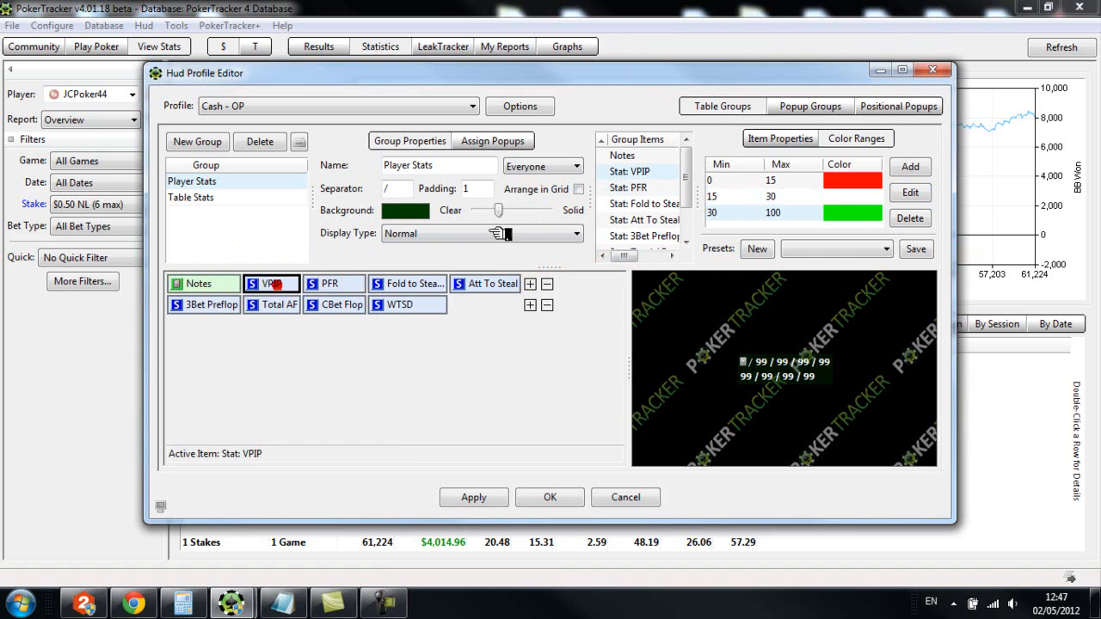
click(759, 137)
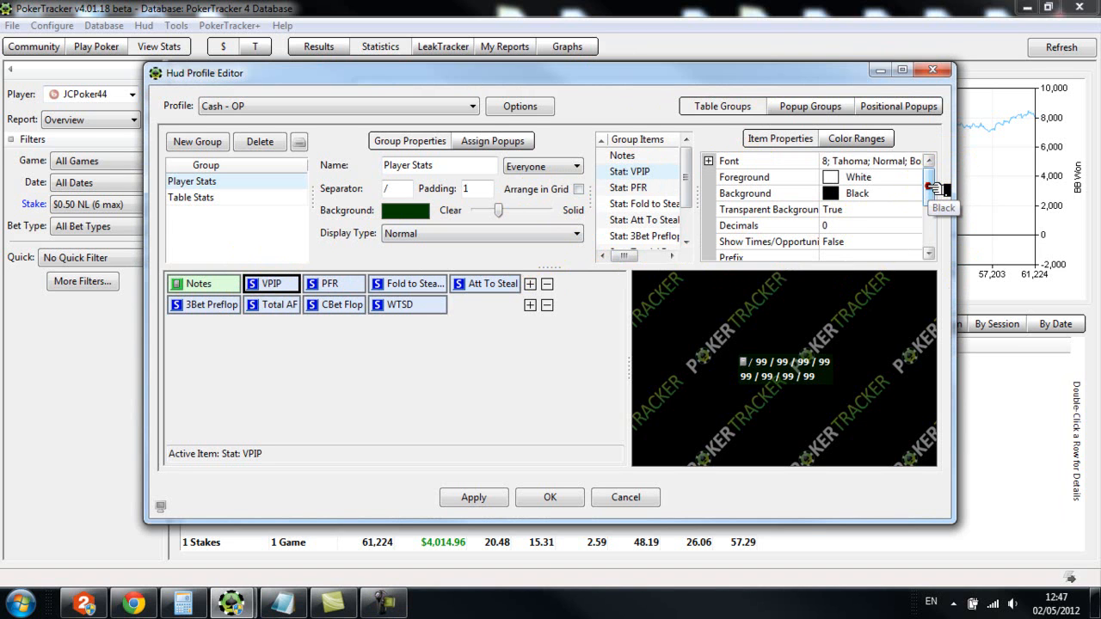
mouse_move(931, 189)
mouse_down()
mouse_move(933, 205)
mouse_move(932, 189)
mouse_up()
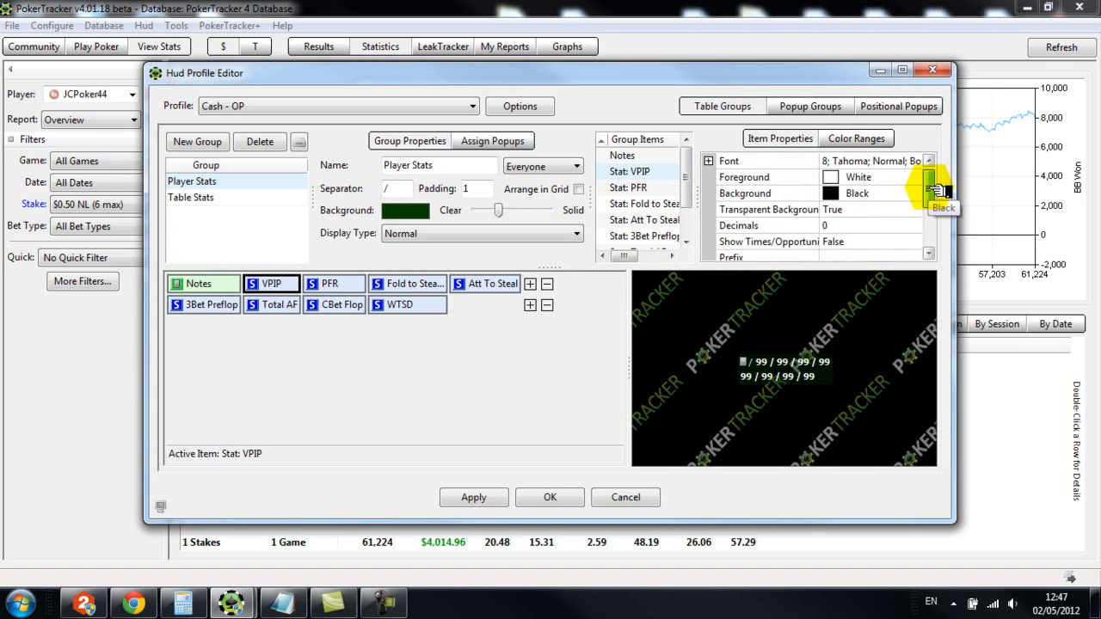
click(193, 305)
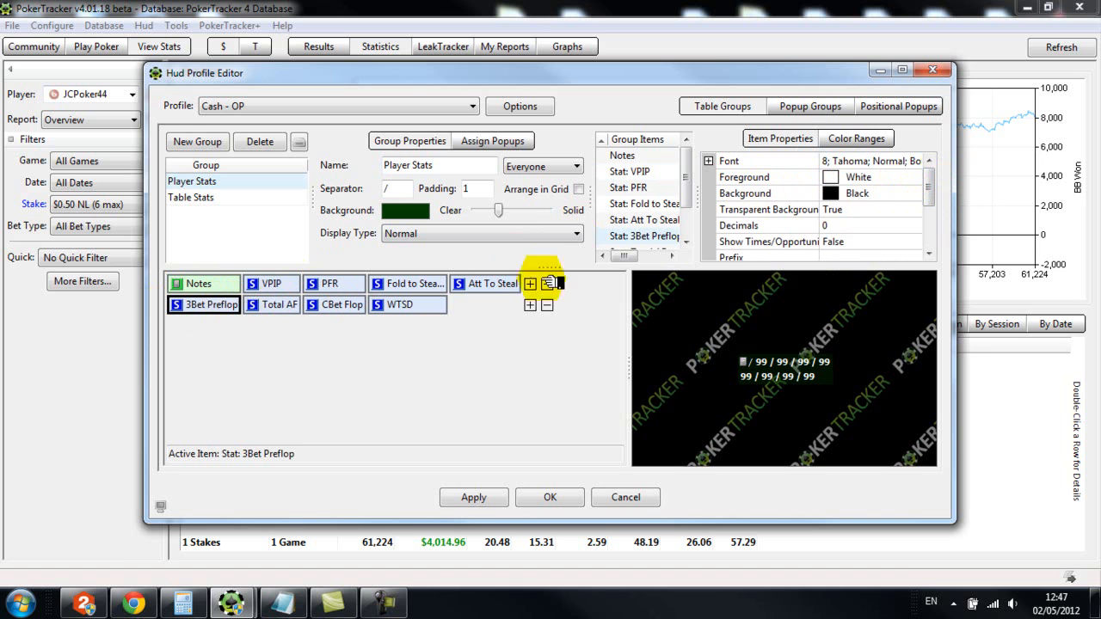
click(839, 225)
text(1)
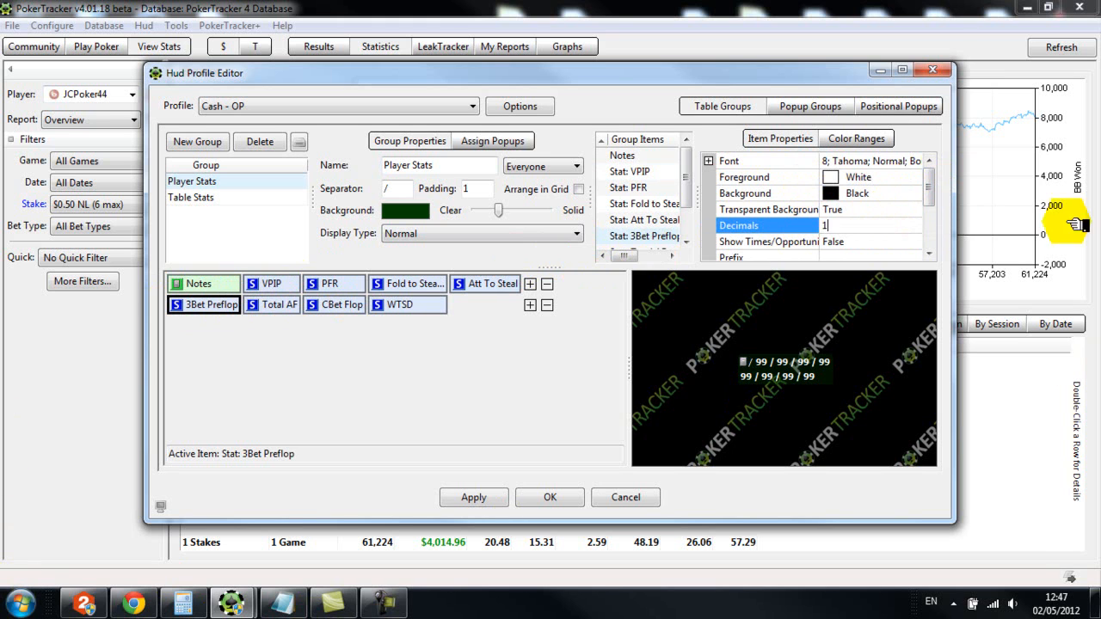
Launch PokerStove from the desktop and bring it in front of the reopened PokerTracker and Hud Profile Editor windows
click(891, 71)
click(1024, 7)
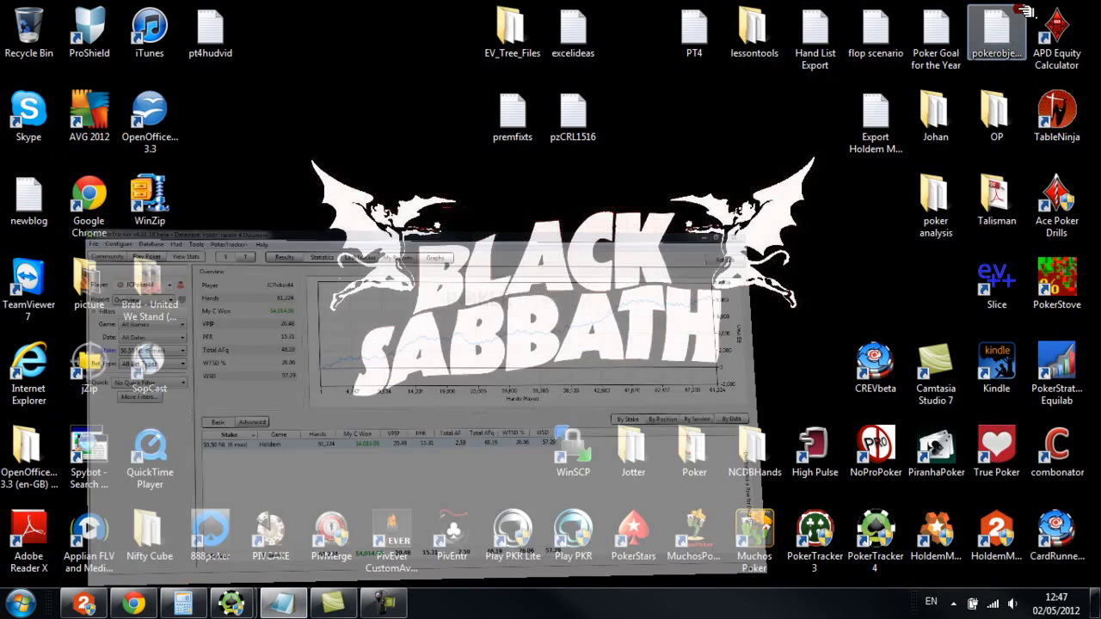
double_click(1069, 298)
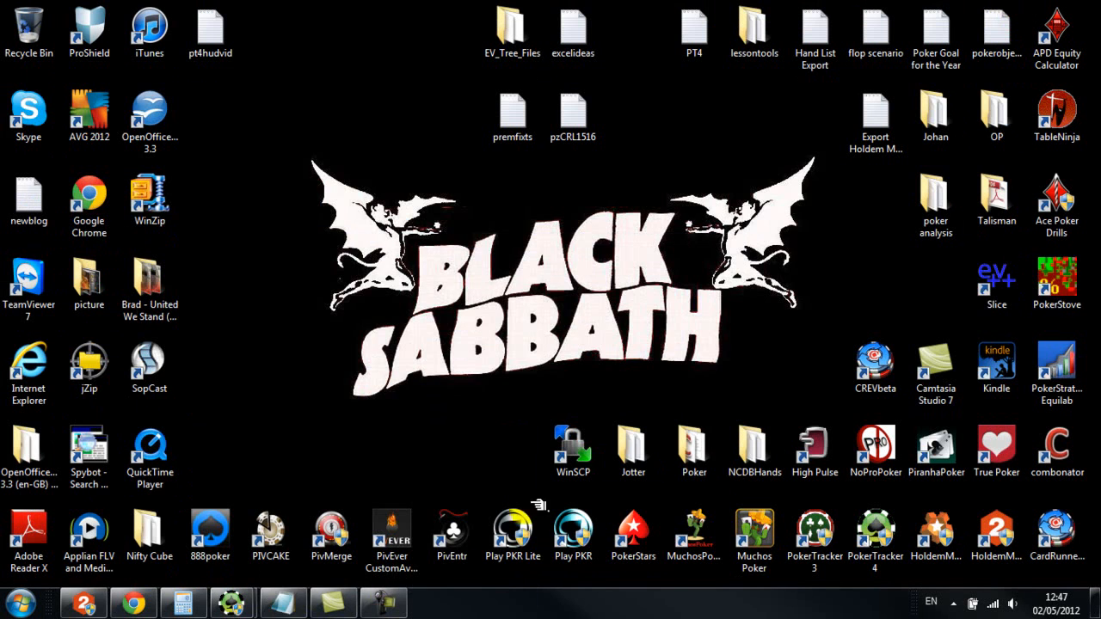
mouse_move(230, 603)
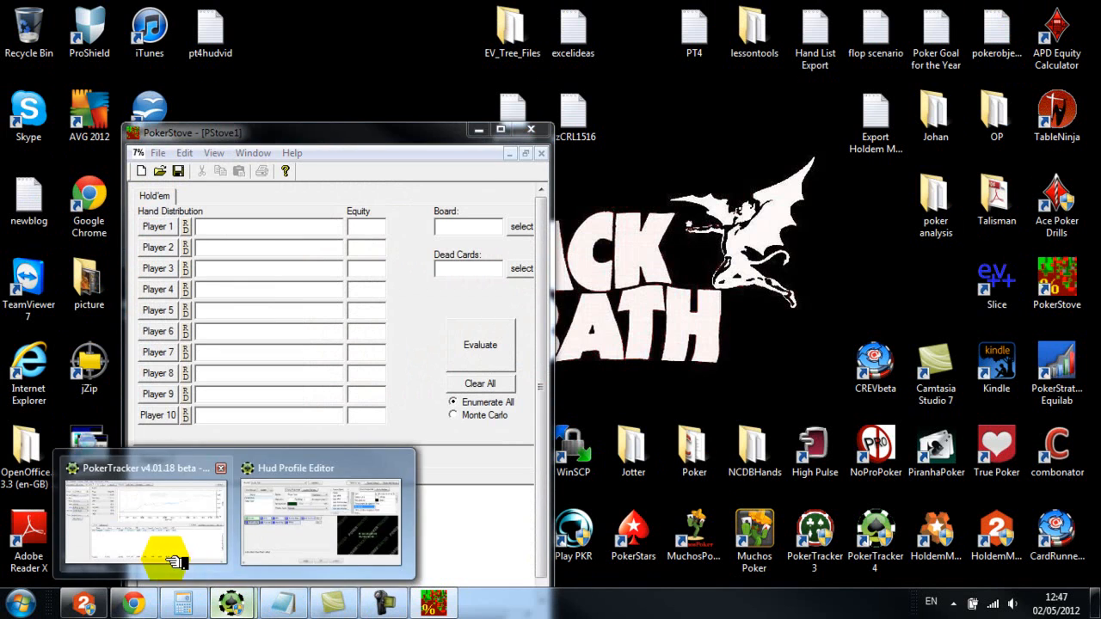
click(172, 560)
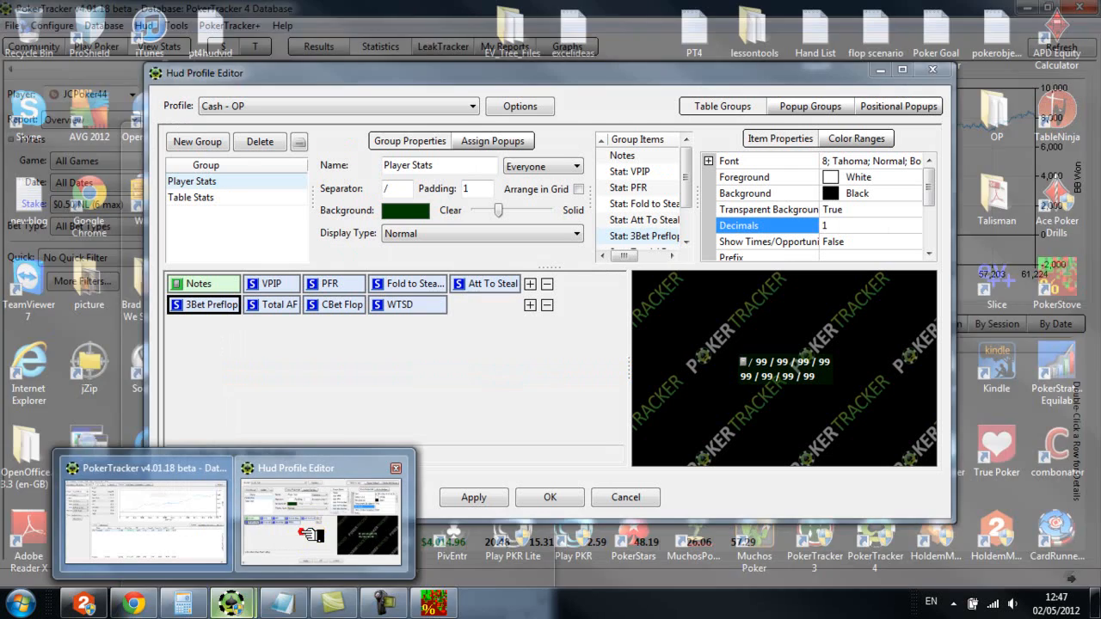
click(297, 542)
click(430, 602)
Enter 2.6% as Player 1's hand distribution, replace it with TT+, and evaluate it
click(200, 226)
text(2)
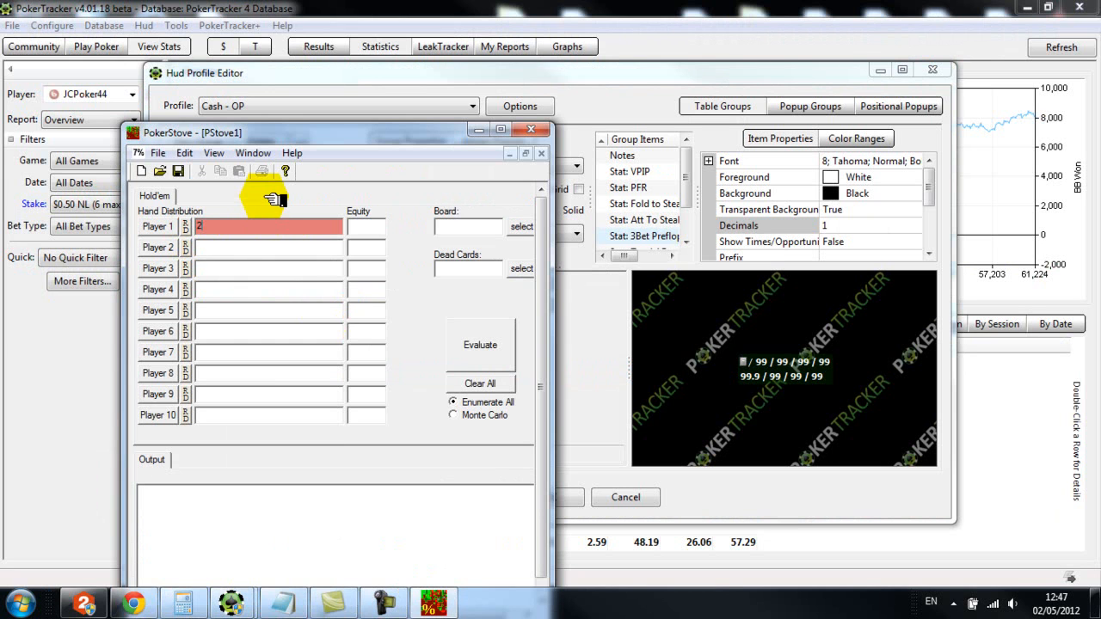
key(BackSpace)
key(BackSpace)
key(BackSpace)
text(TT+)
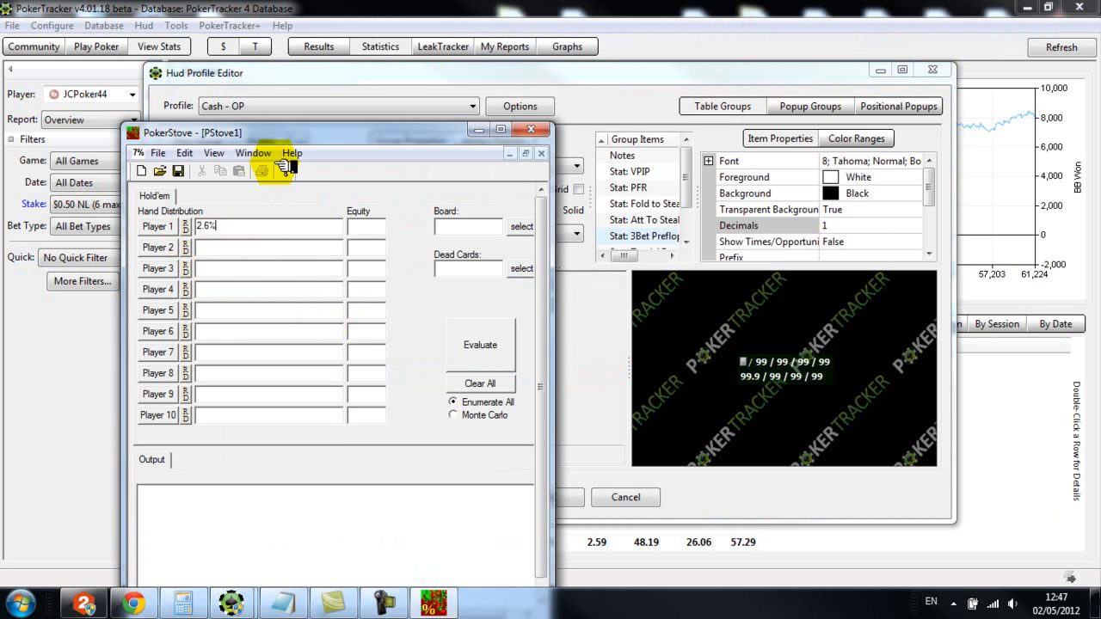
click(497, 344)
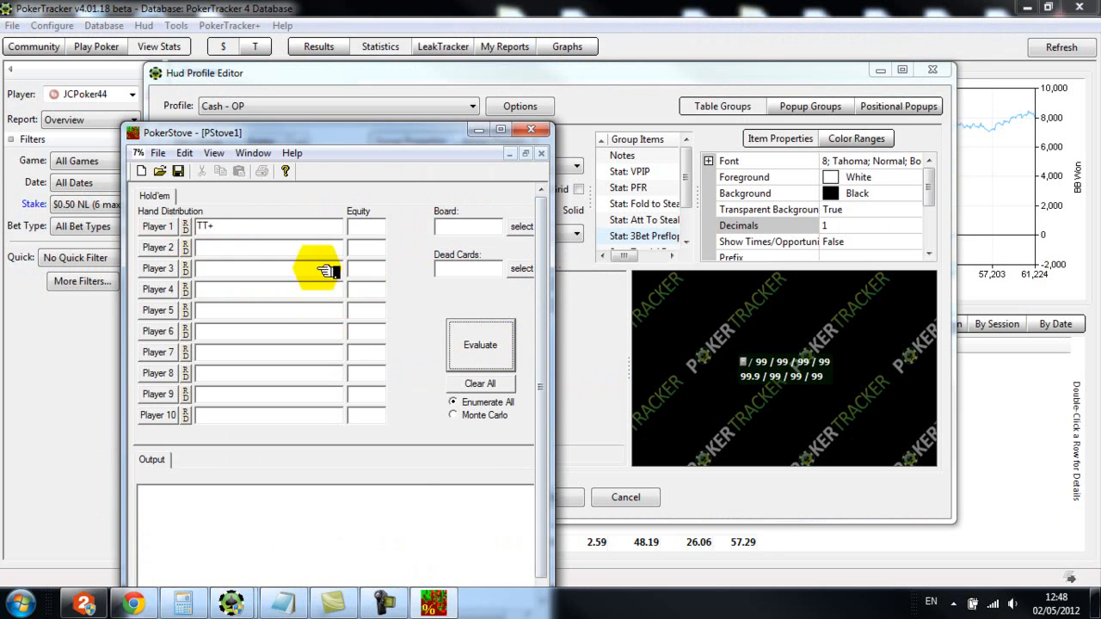
Change Player 1's preflop range to QQ+, AKs and AKo by hand selection, and minimize PokerStove
click(172, 226)
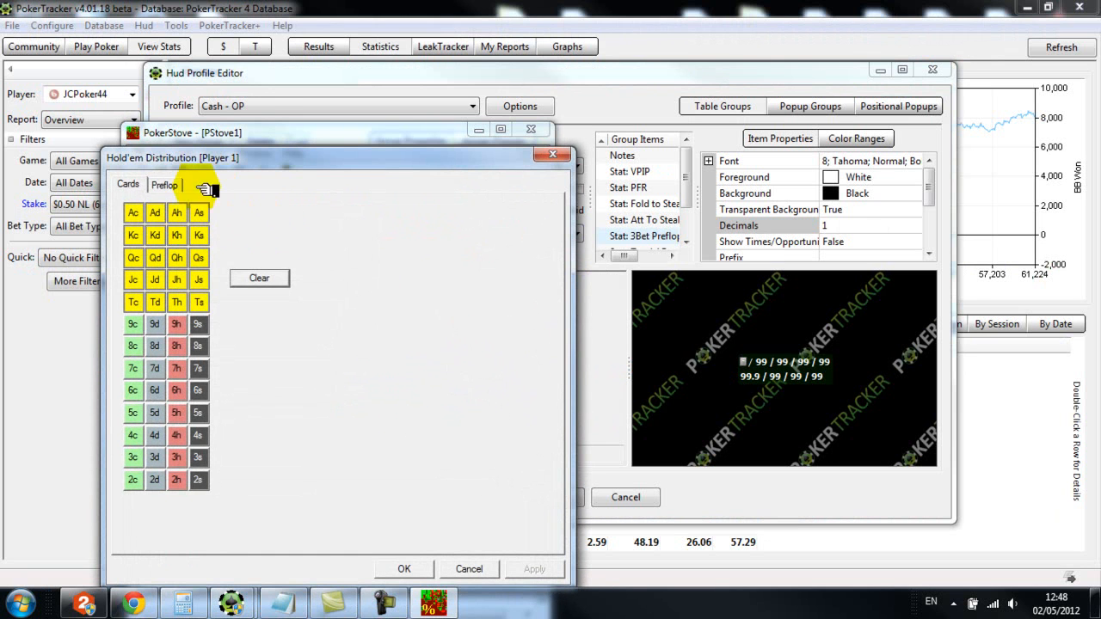
click(166, 184)
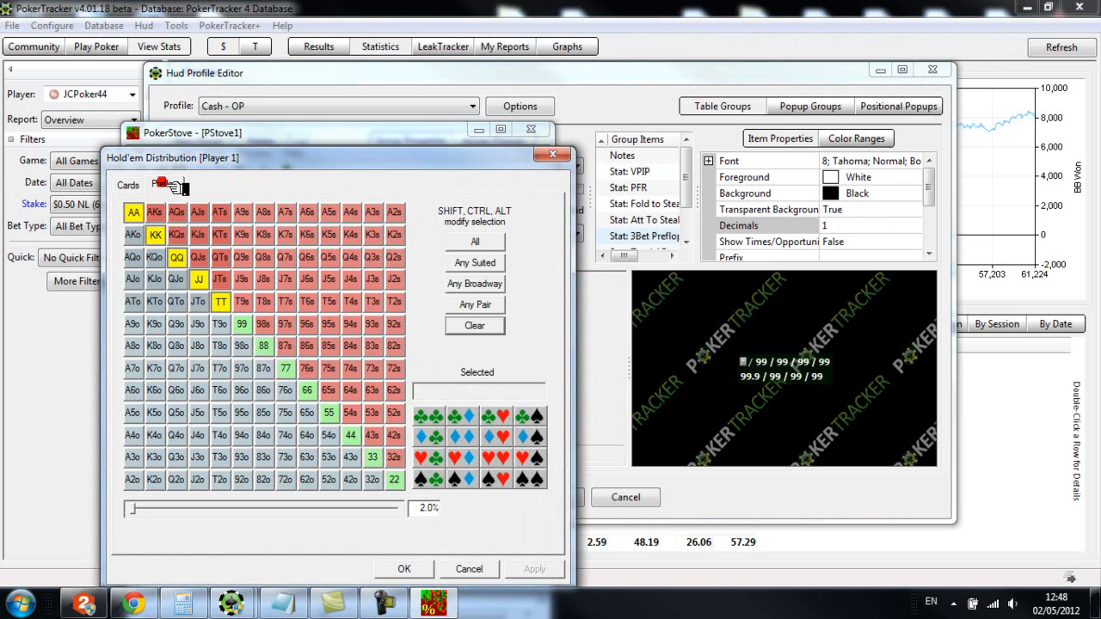
click(222, 301)
click(155, 212)
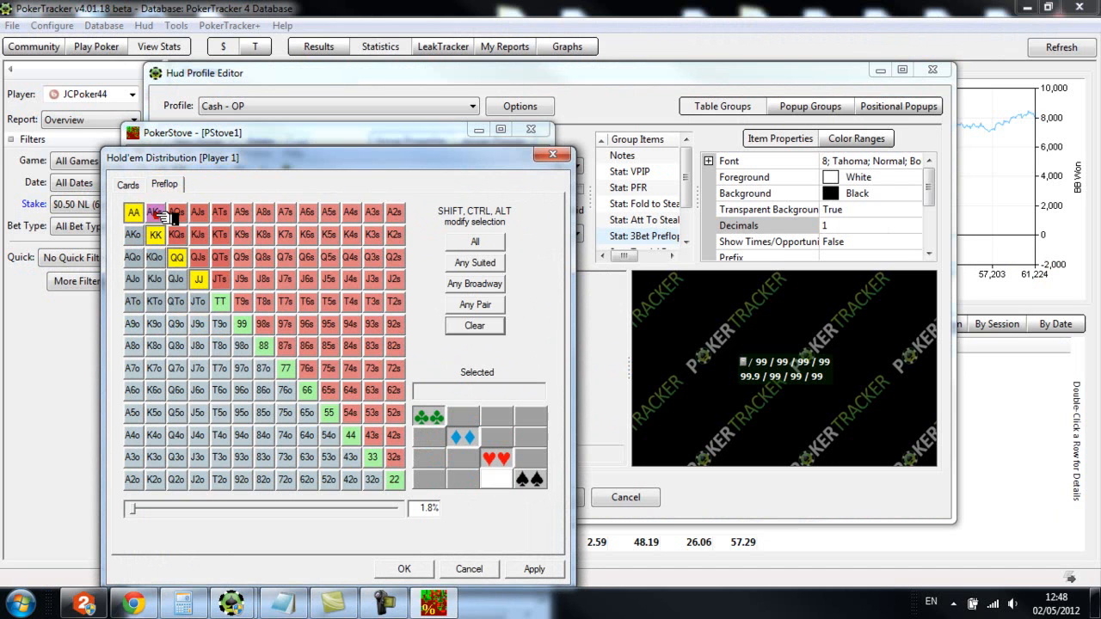
click(140, 234)
click(198, 279)
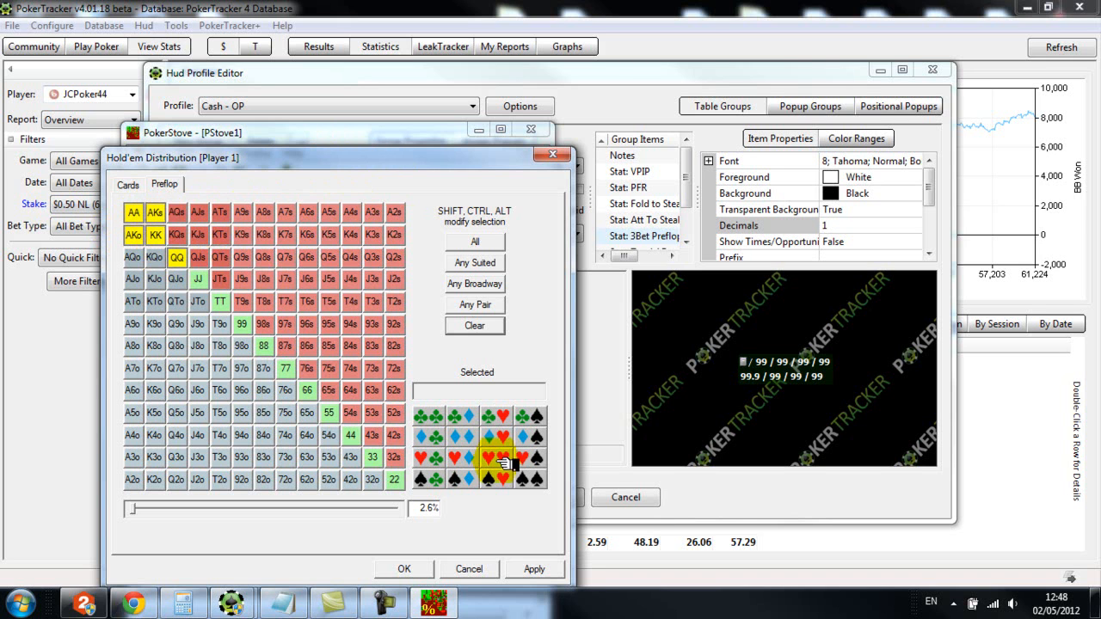
drag(369, 167, 399, 113)
click(435, 517)
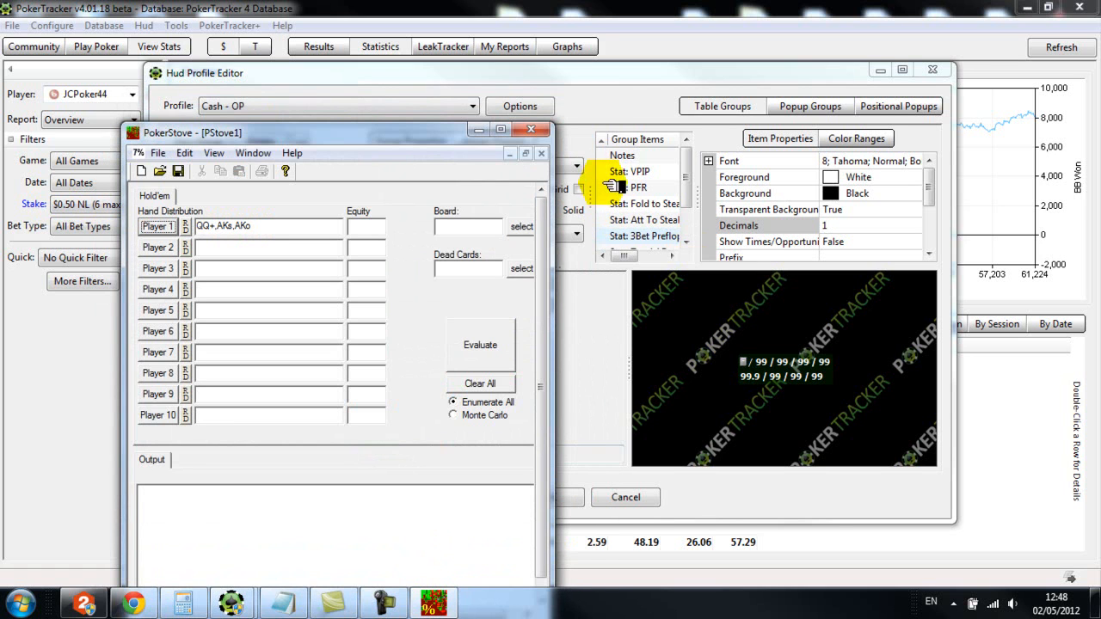
click(478, 129)
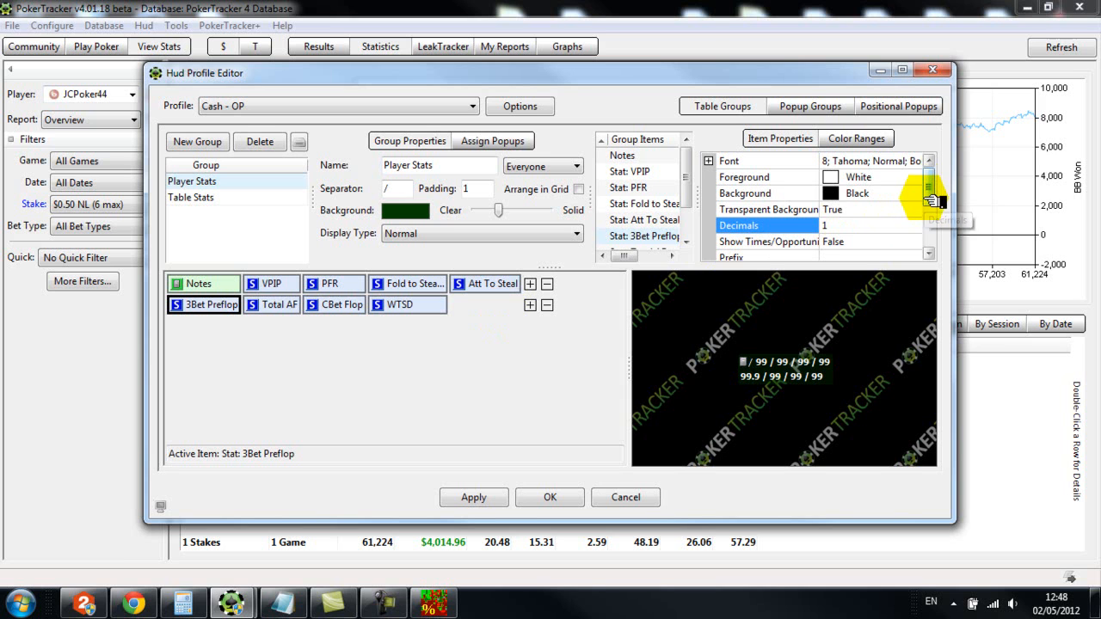
Examine the popup property and its choices for the 3Bet Preflop statistic
drag(933, 191, 942, 245)
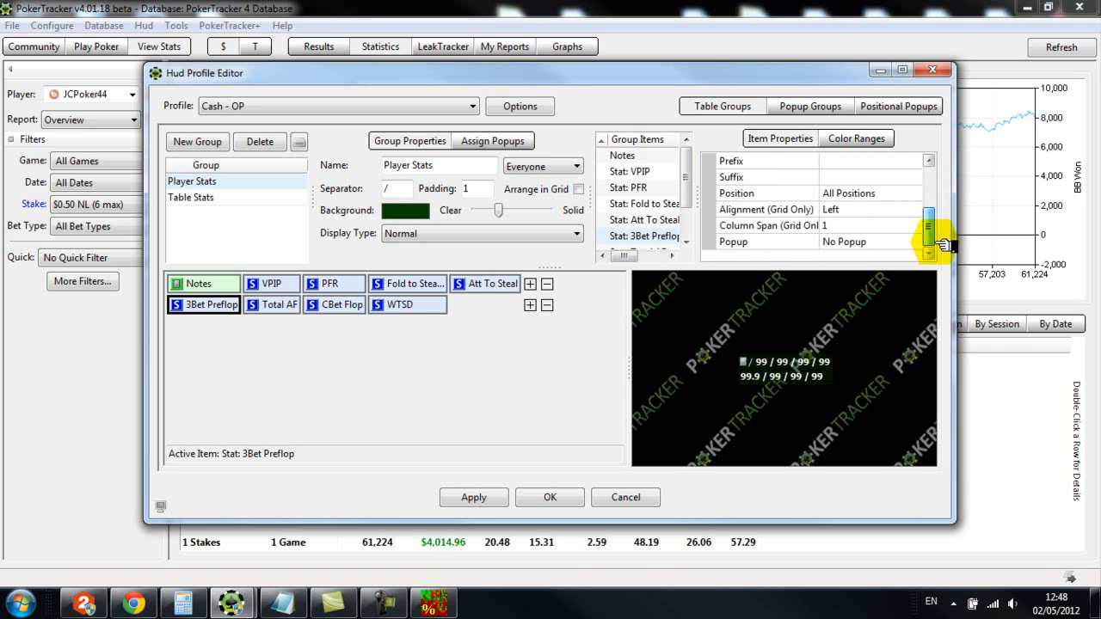
click(852, 241)
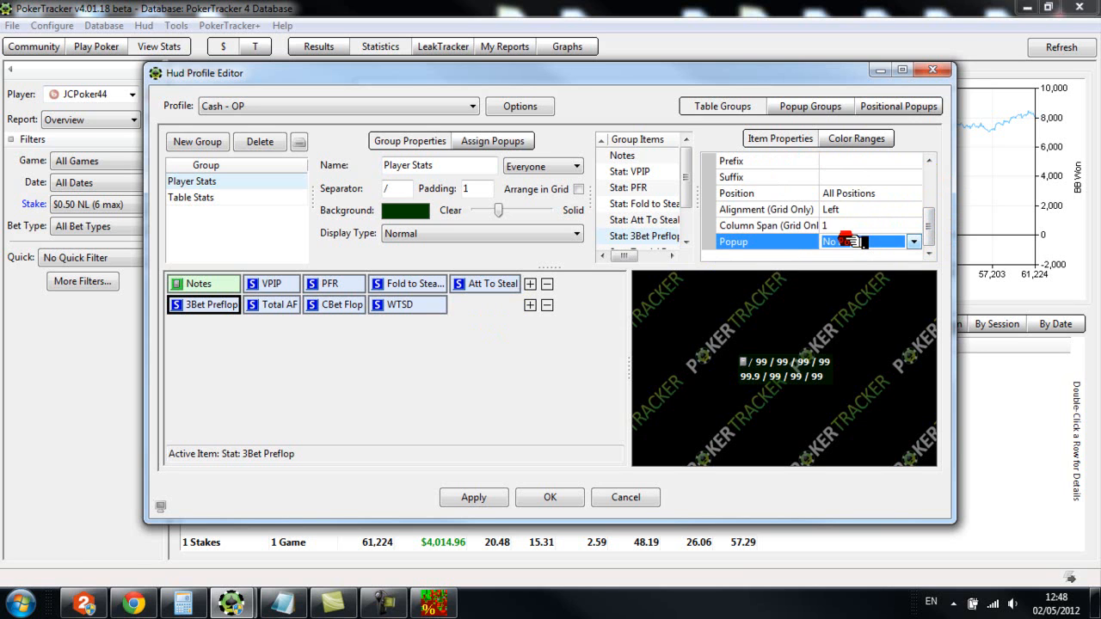
click(914, 245)
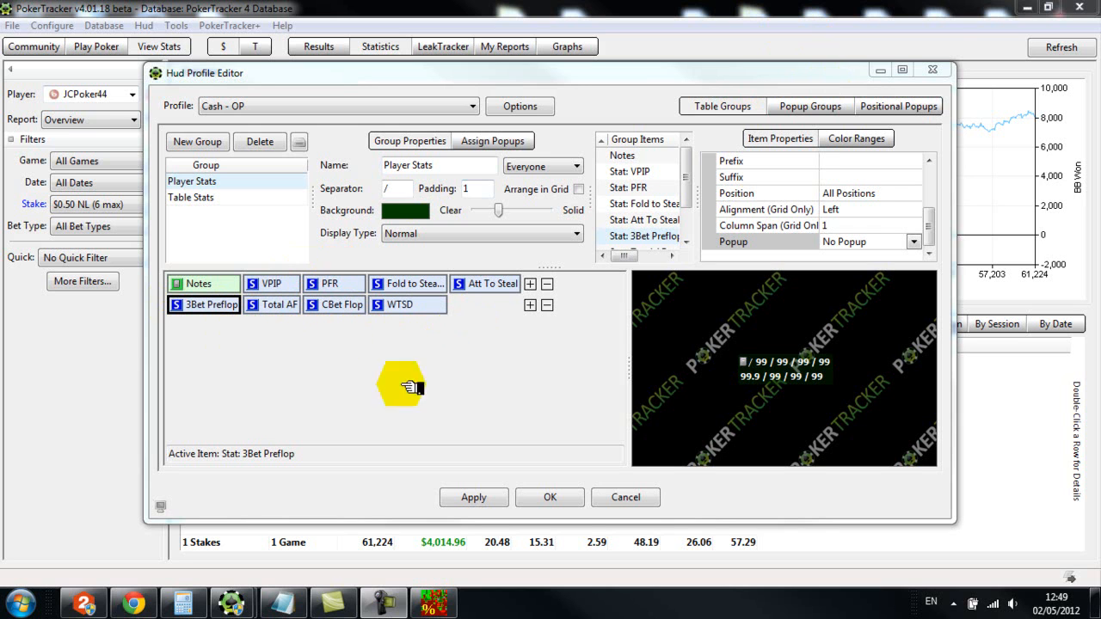
Review the profile's popup groups, examining the contents of Tools, Preflop, Flop and 4bet+
click(821, 108)
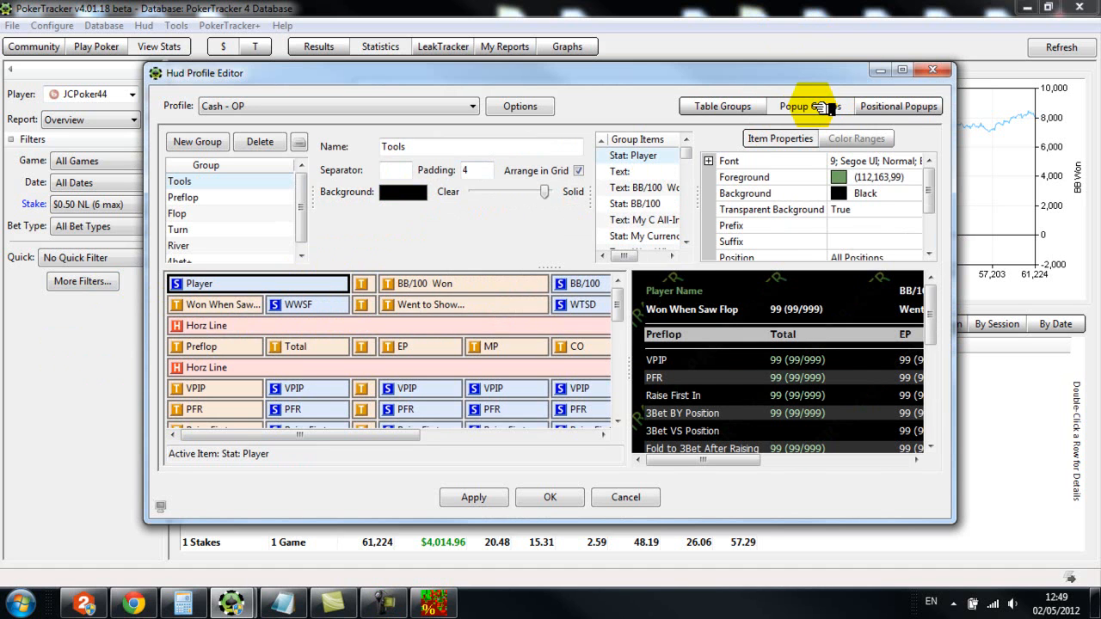
click(206, 197)
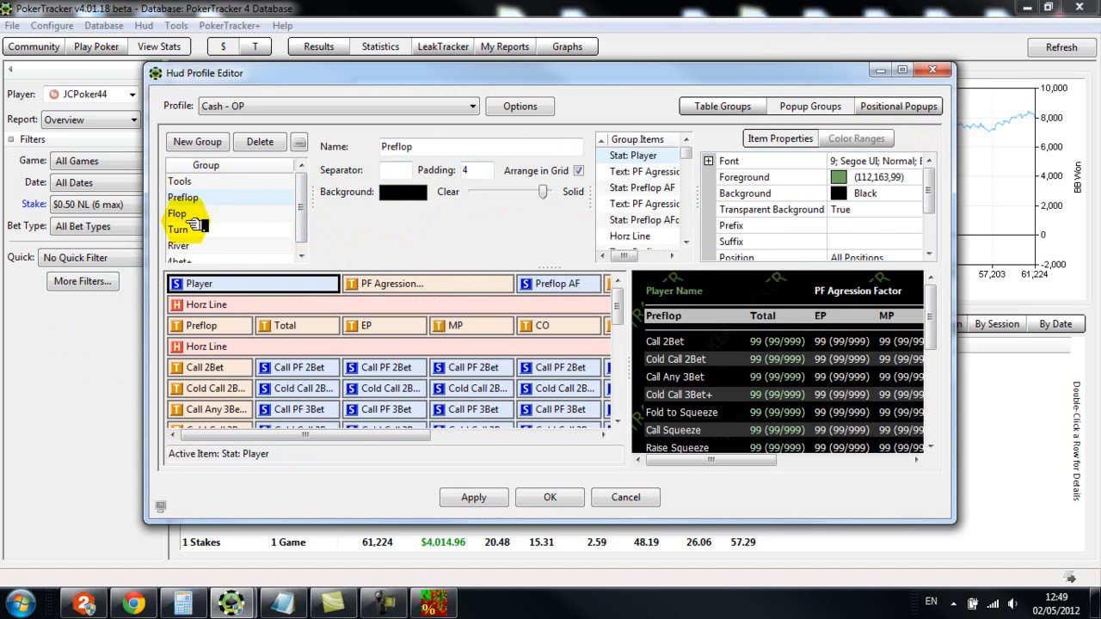
click(180, 213)
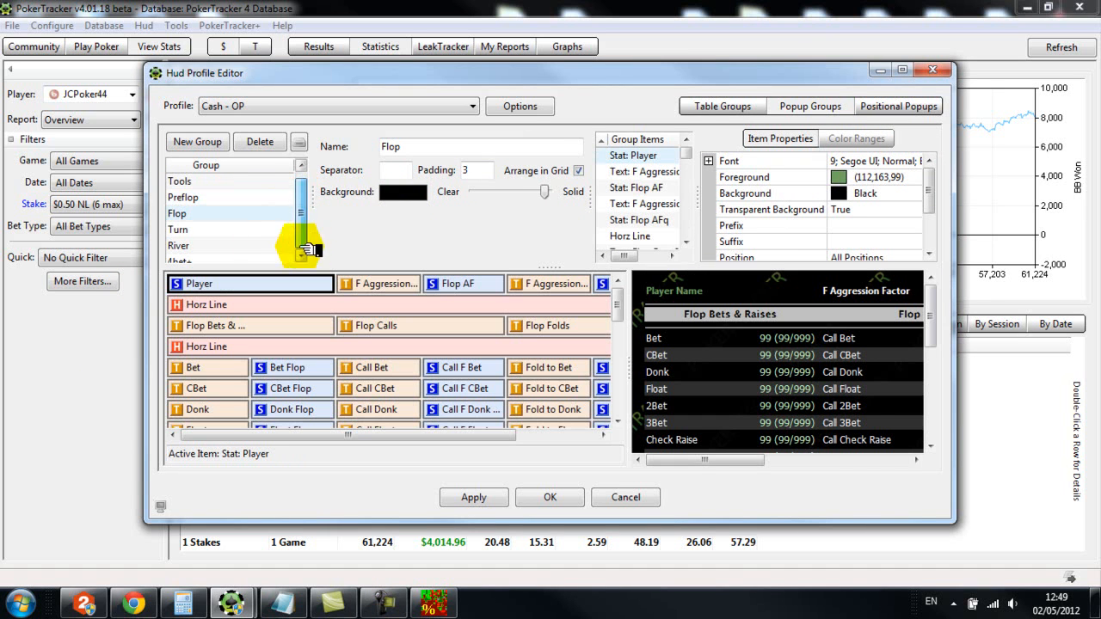
click(195, 263)
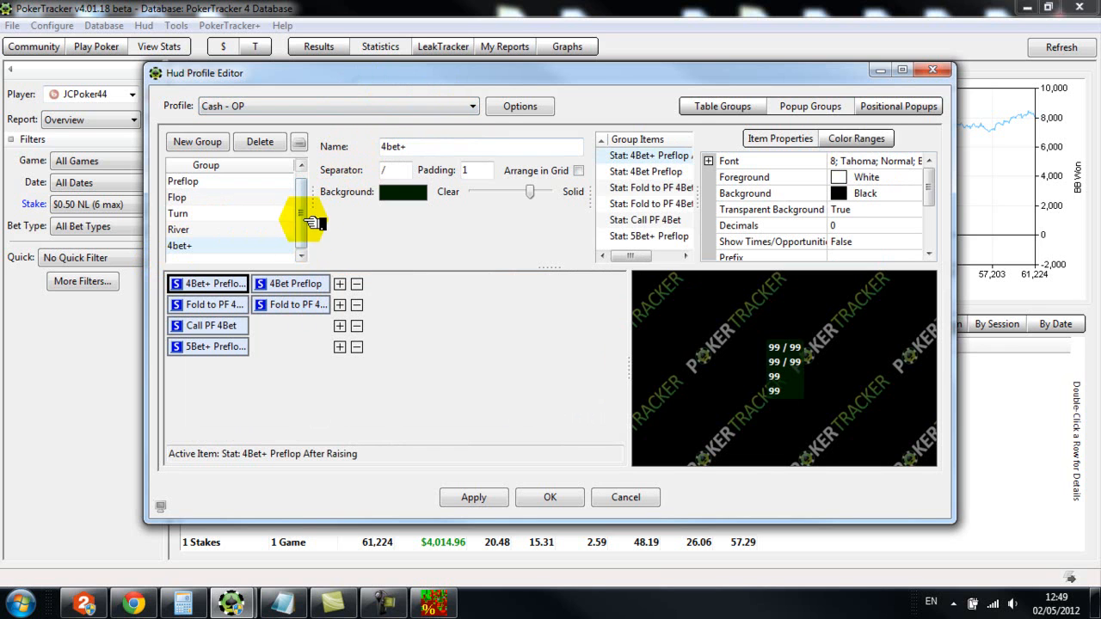
scroll(305, 224, up, 1)
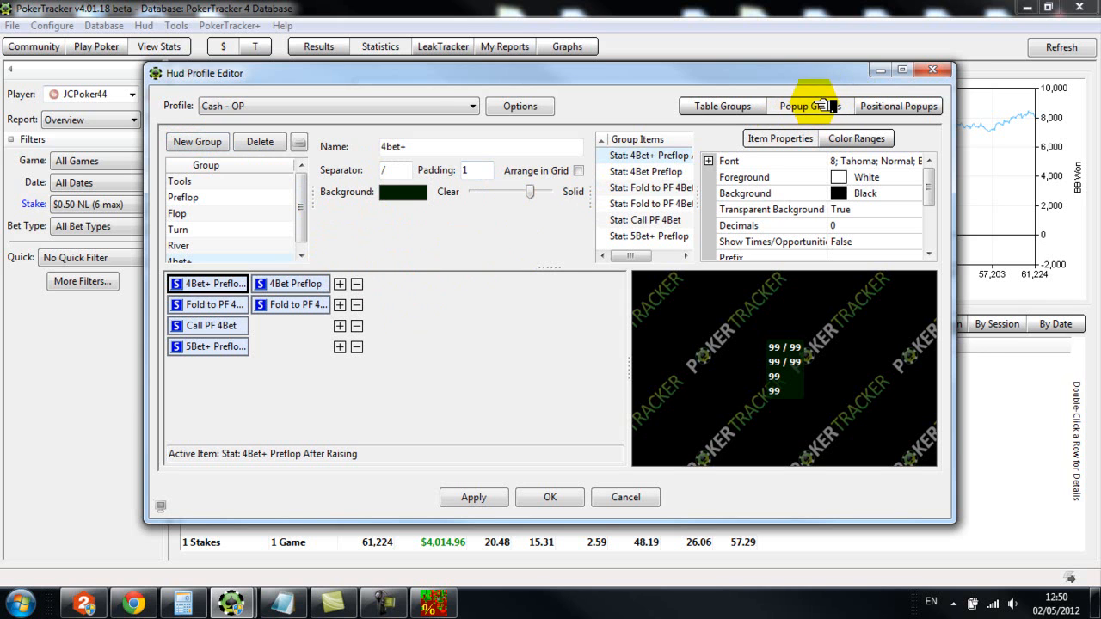
Create a new empty popup group in the OP profile
click(207, 144)
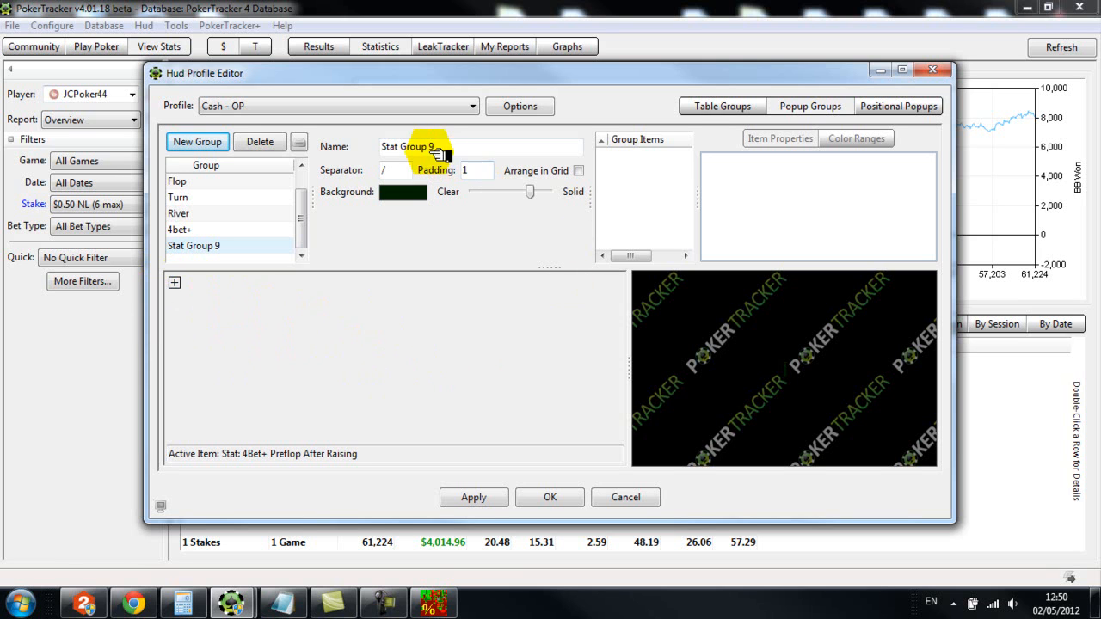
drag(435, 147, 383, 147)
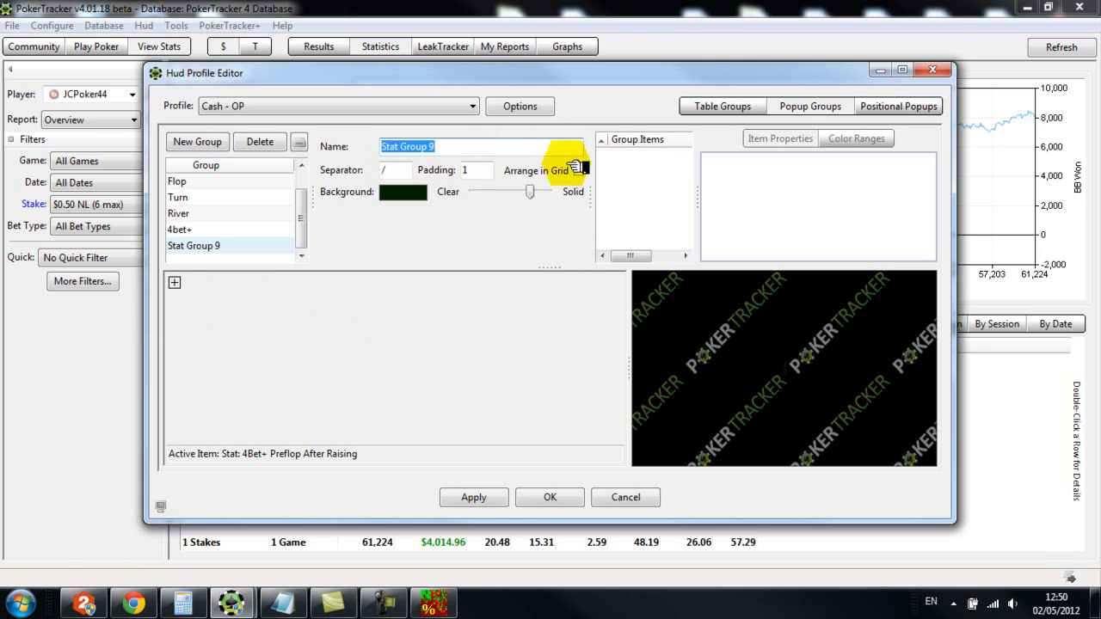
click(454, 147)
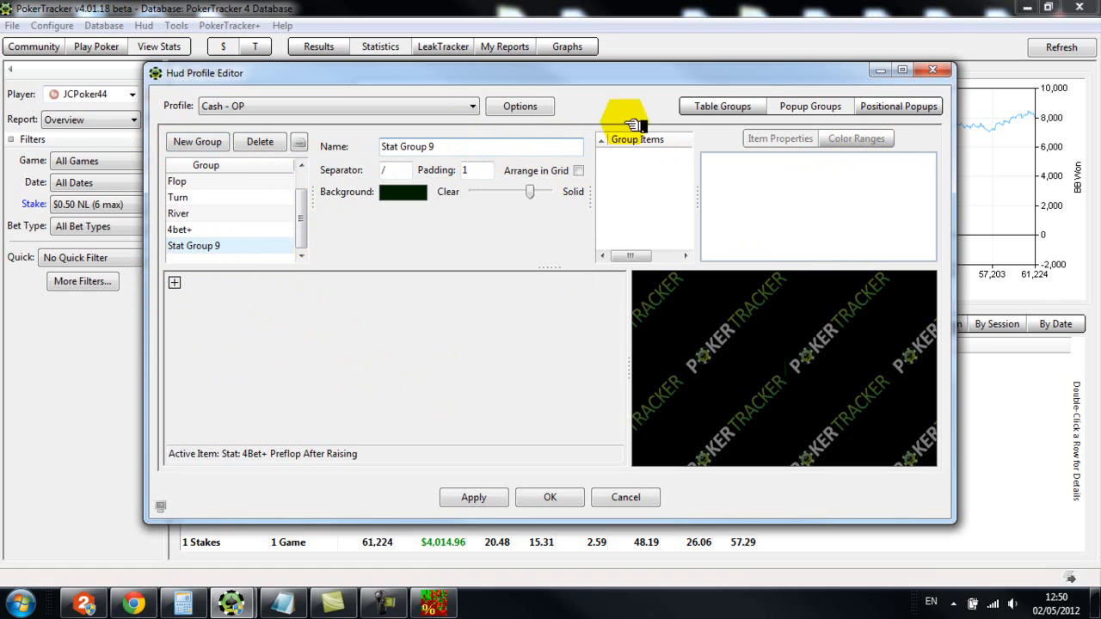
Examine the popup groups assignable to the PFR statistic in Player Stats, and move the Hud Profile Editor slightly higher
click(754, 106)
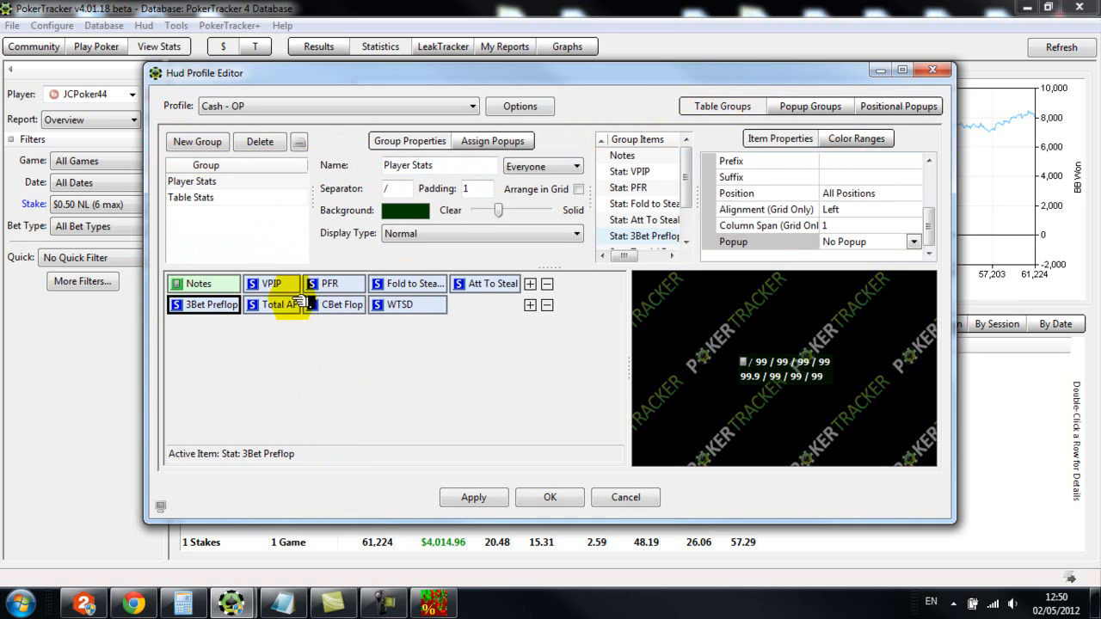
click(334, 286)
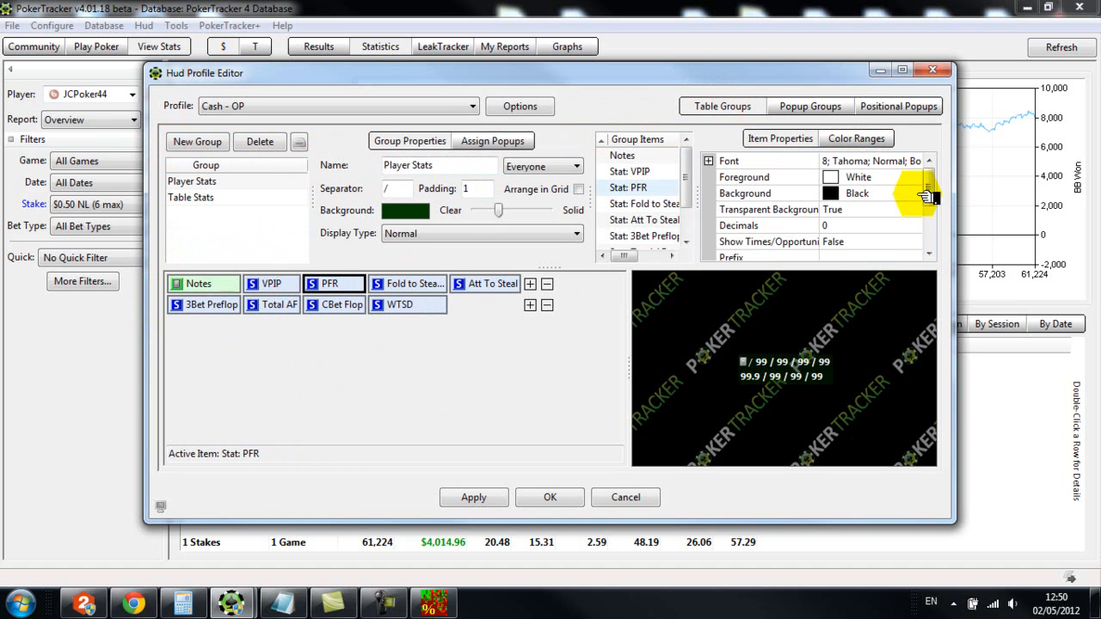
drag(926, 186, 936, 231)
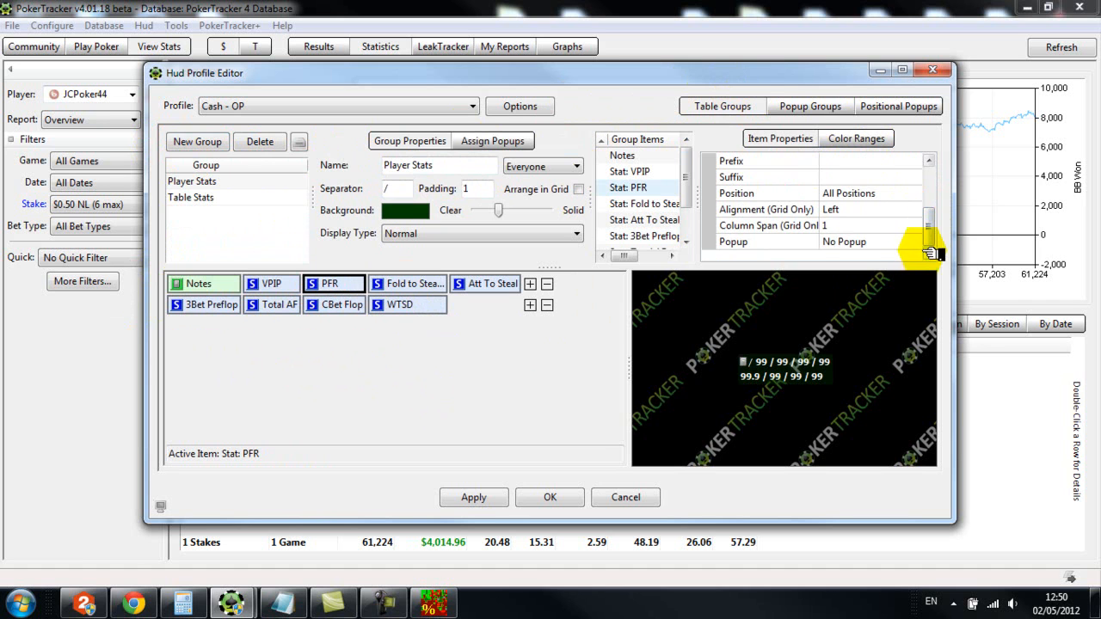
click(913, 245)
click(915, 245)
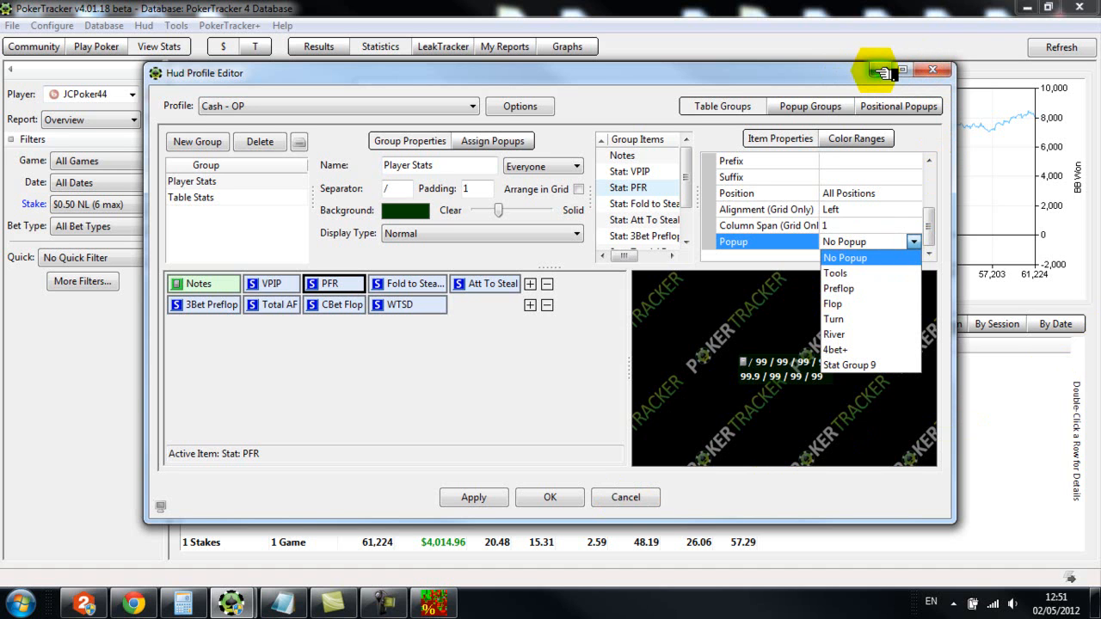
click(796, 74)
drag(668, 70, 661, 42)
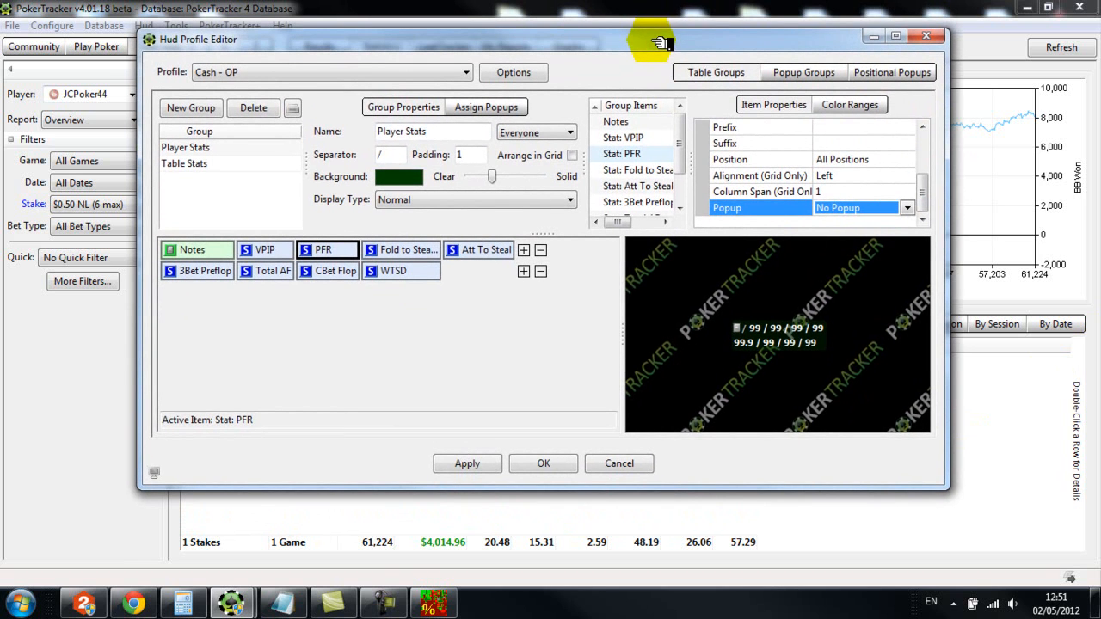